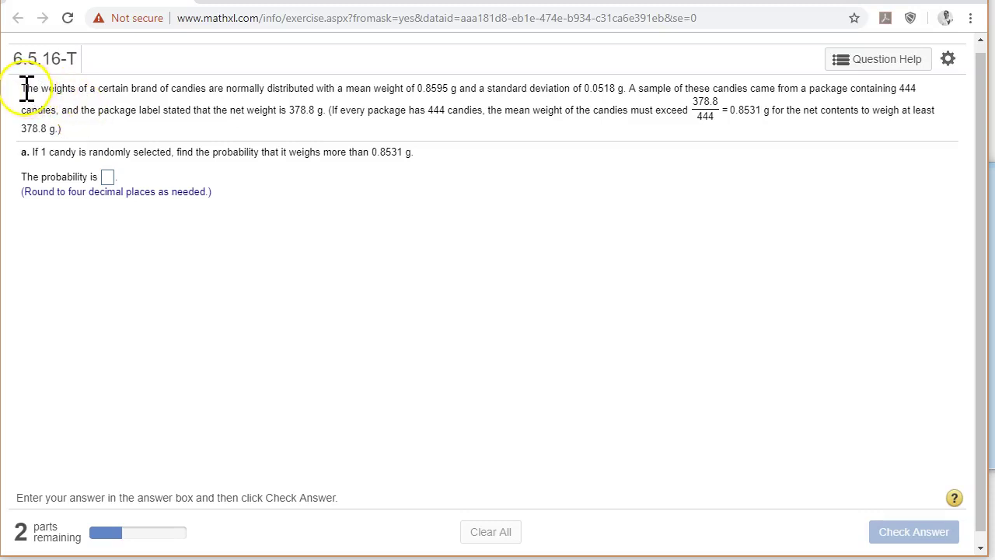
Step: Highlight the candy problem's statement: standard deviation, sample sentence and 444 candies per package
left_click_drag(23, 89, 418, 87)
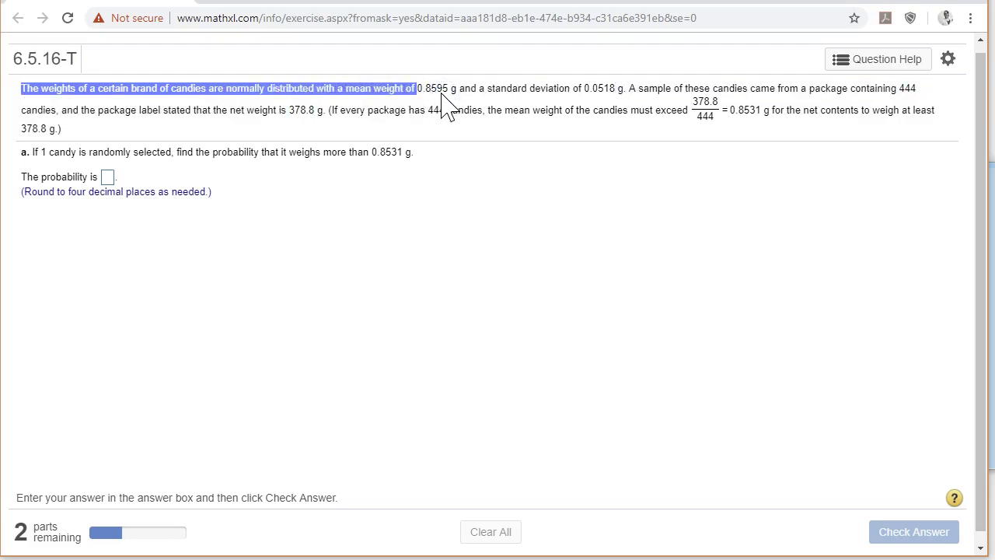
left_click(504, 89)
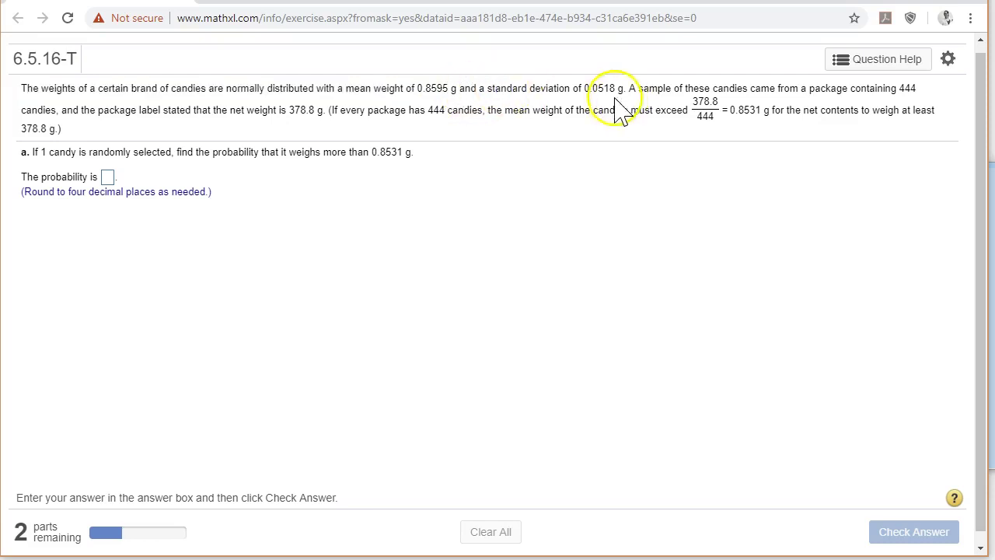
left_click_drag(519, 88, 573, 89)
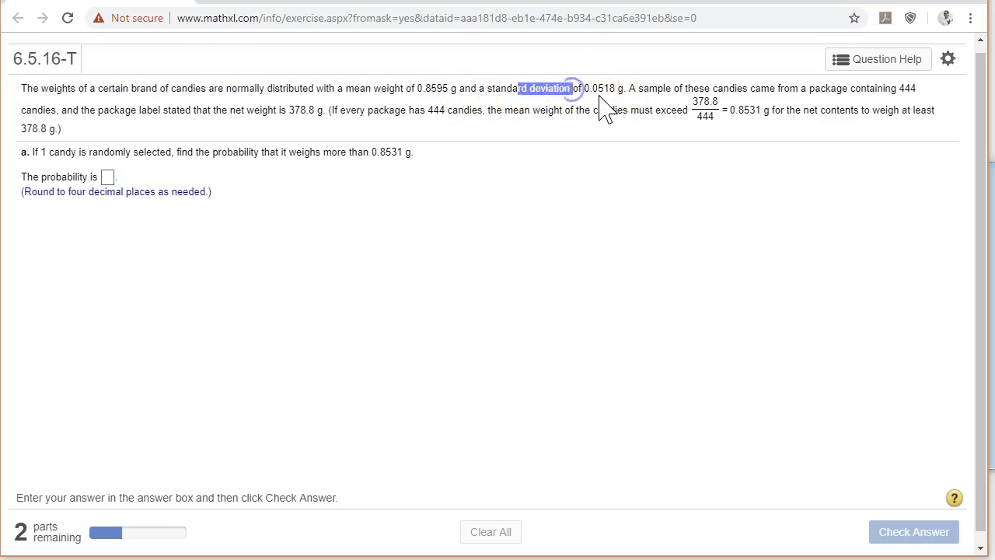
left_click(598, 89)
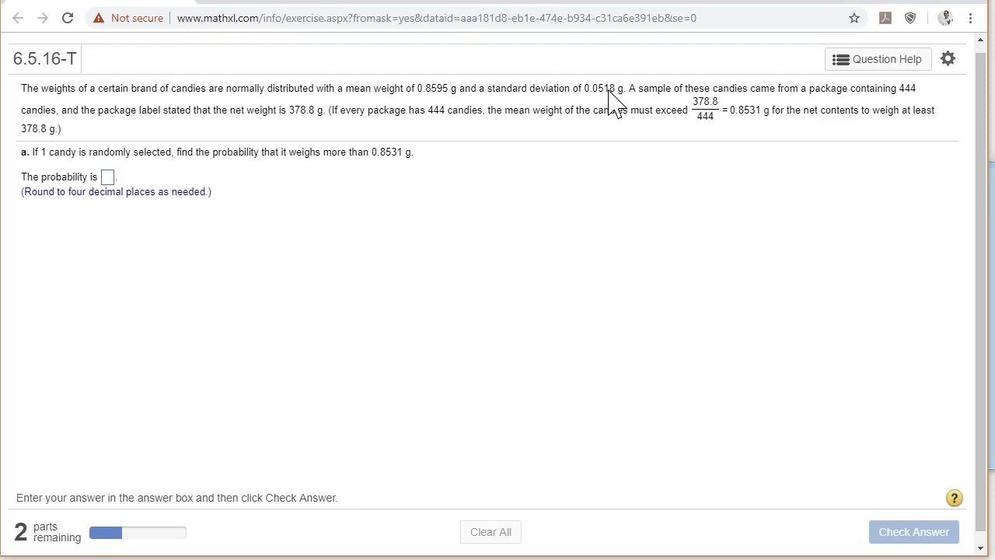
left_click_drag(635, 89, 928, 93)
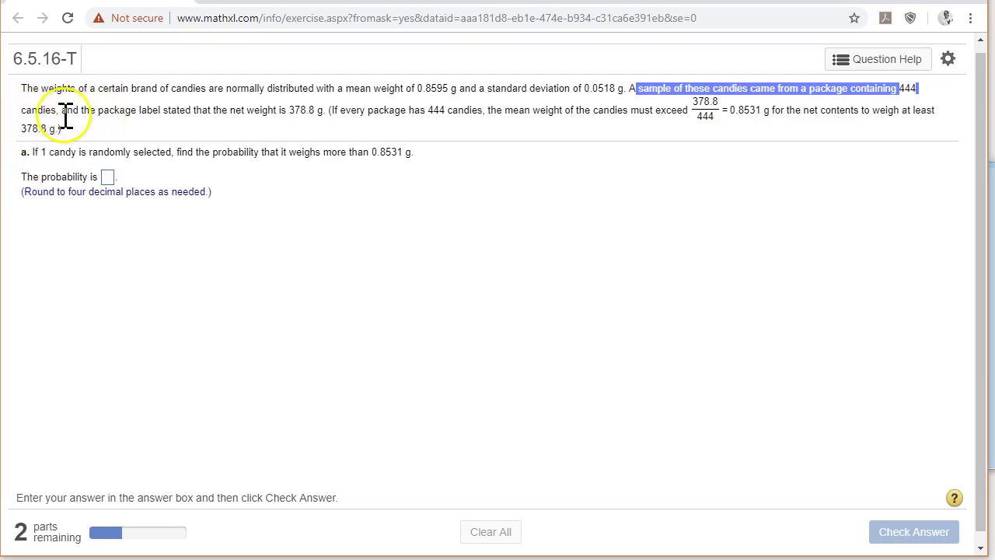
left_click_drag(63, 113, 314, 118)
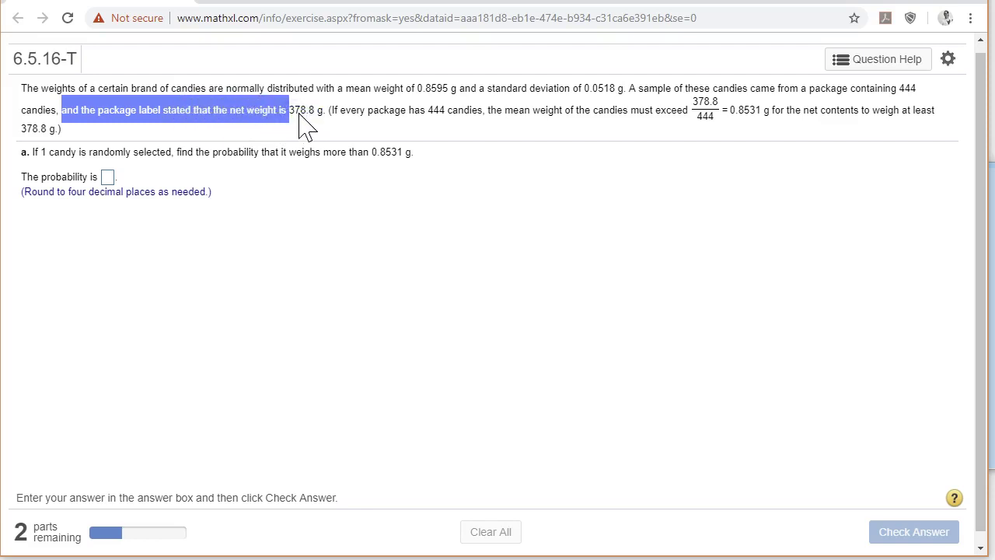
left_click(332, 111)
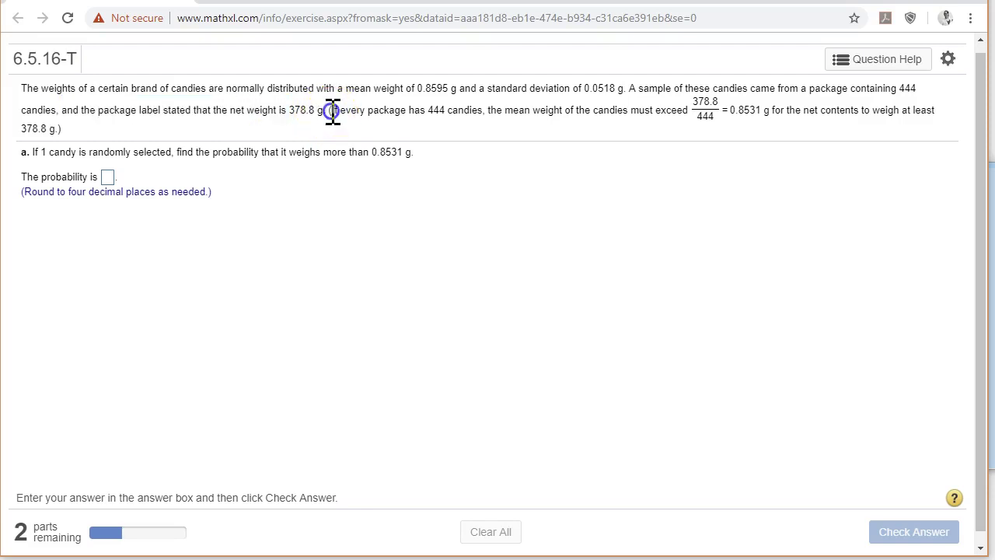
left_click_drag(335, 111, 703, 112)
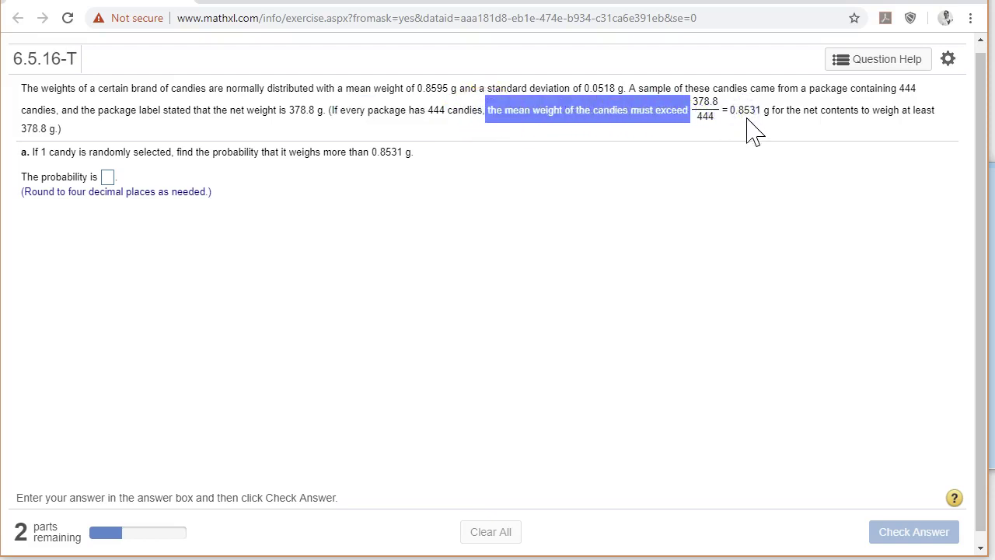
Step: Highlight the net contents condition and the word 'weighs' in part a's question
left_click(717, 122)
left_click(709, 121)
left_click(736, 125)
left_click(790, 111)
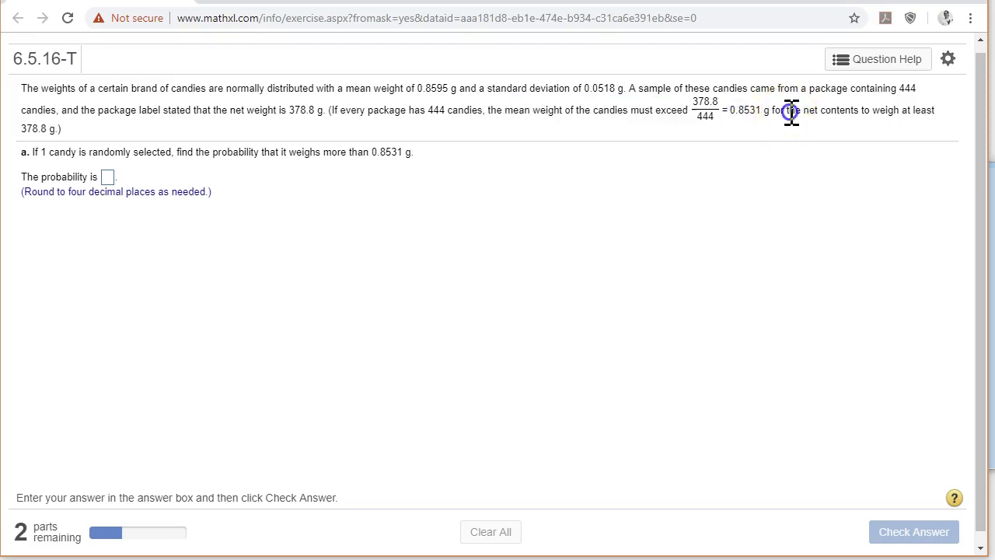
left_click_drag(774, 111, 929, 113)
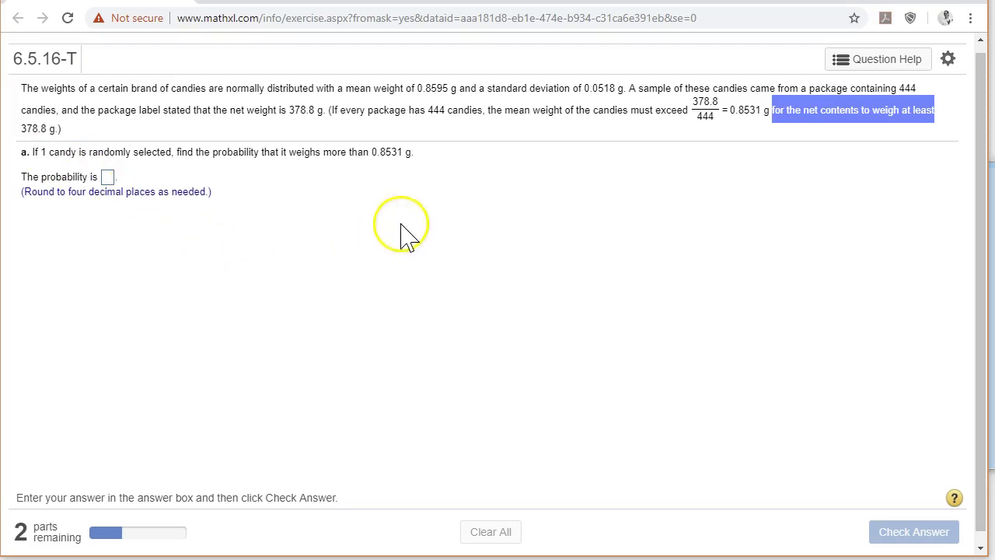
left_click_drag(29, 154, 405, 159)
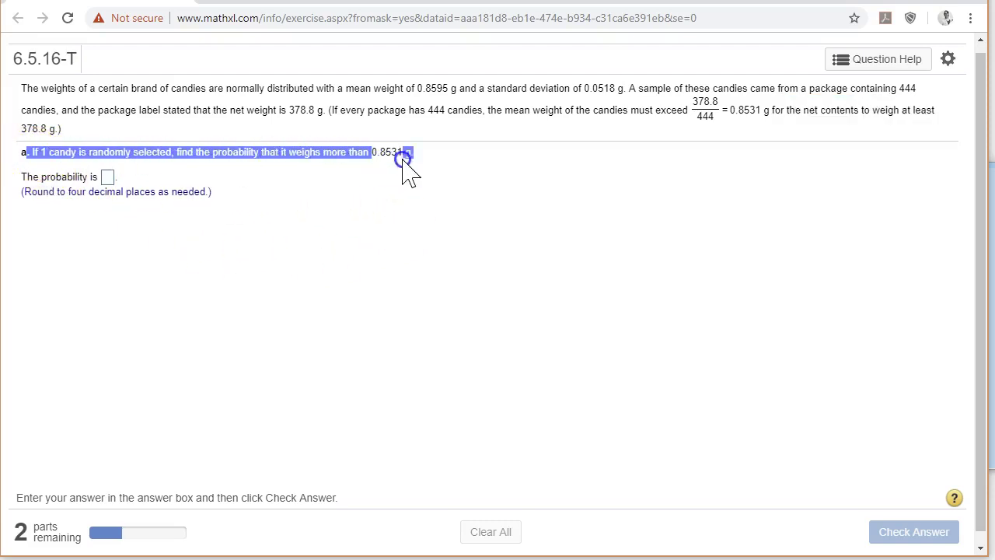
left_click(342, 155)
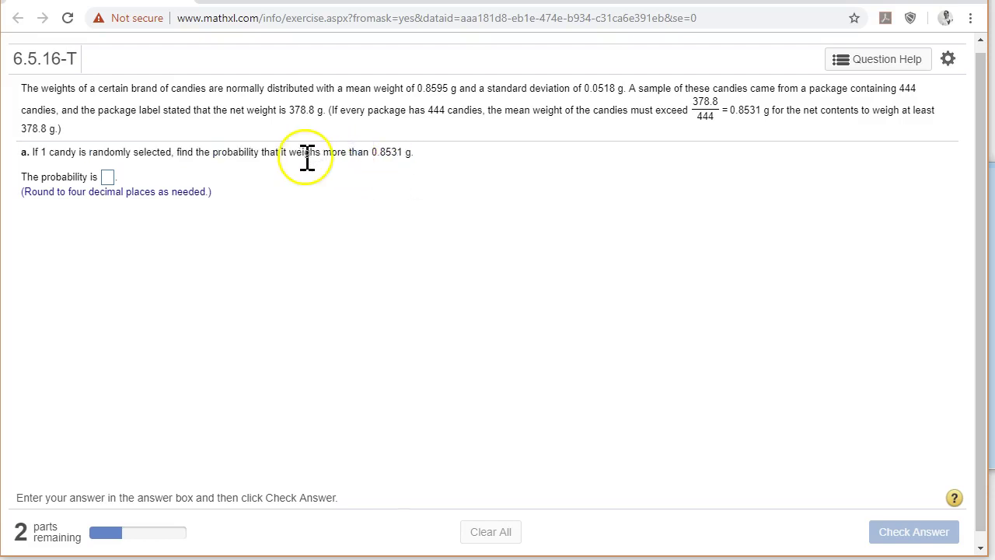
left_click_drag(288, 156, 335, 155)
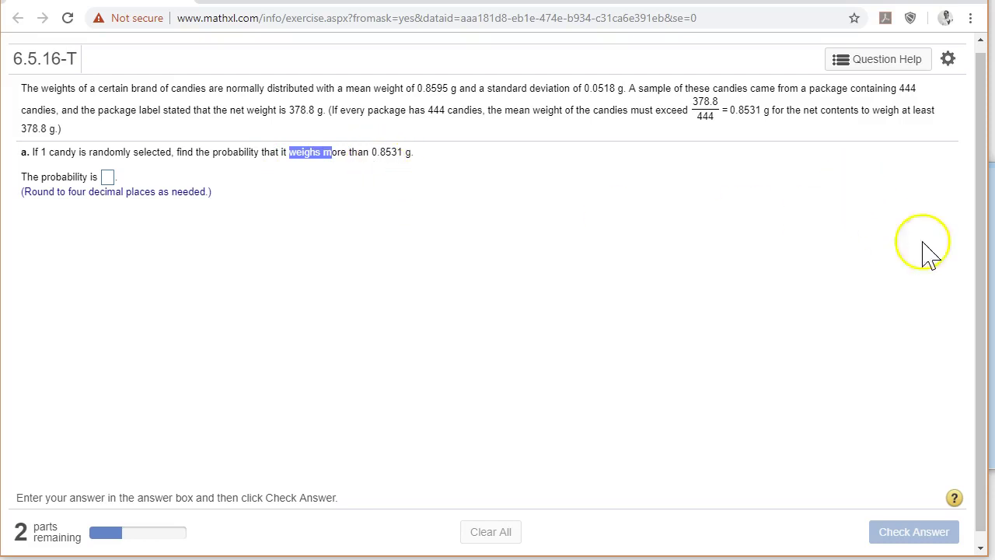
Step: Review the Normal Distribution note showing mean = 0.8595 and stdev = 0.0518
key("alt+Tab")
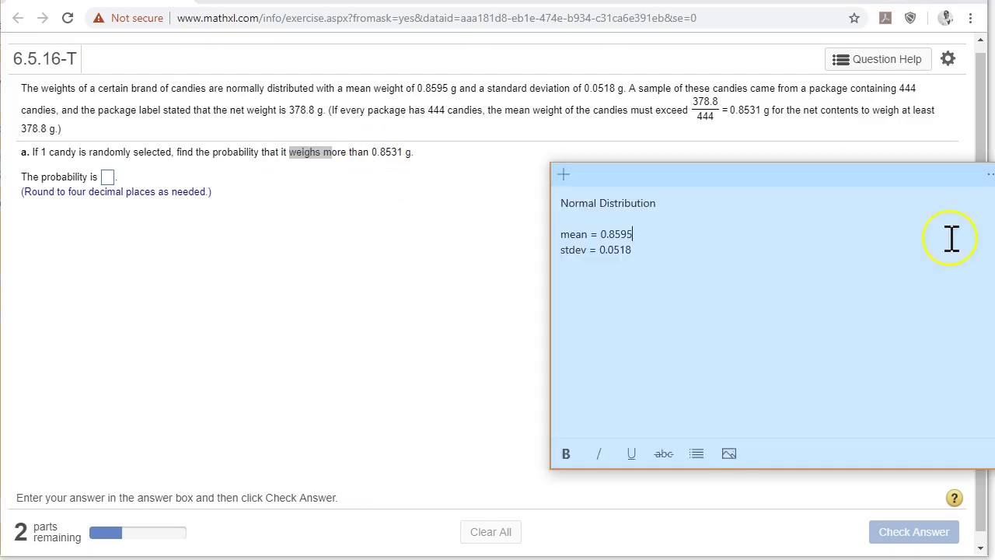
left_click_drag(564, 206, 643, 203)
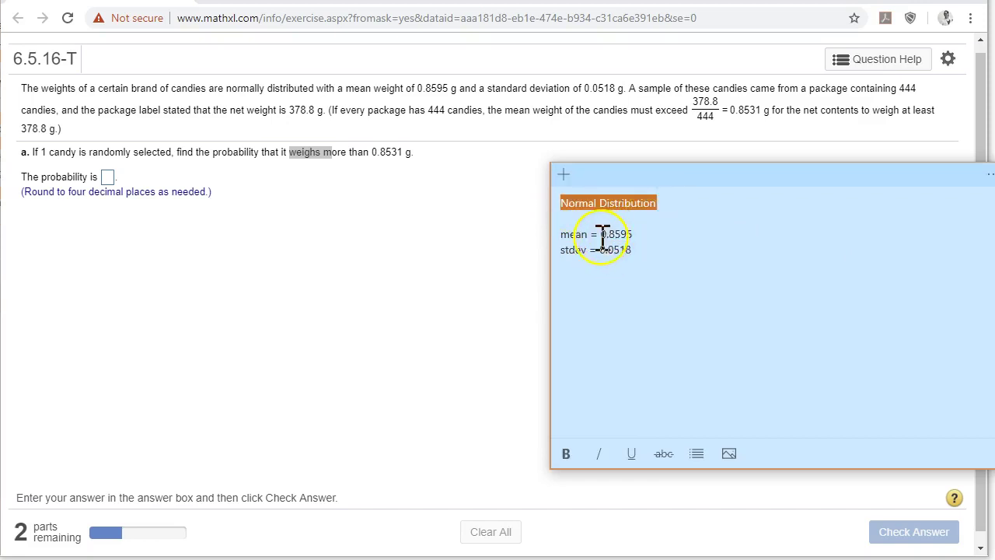
left_click_drag(602, 235, 634, 252)
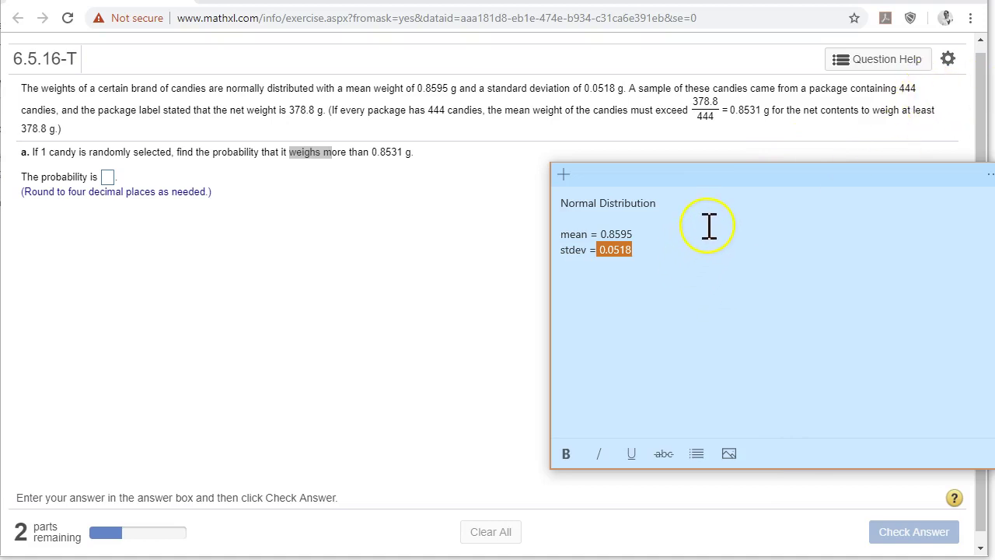
Step: Launch StatCrunch from Question Help and open the Normal calculator under Stat > Calculators
left_click(900, 70)
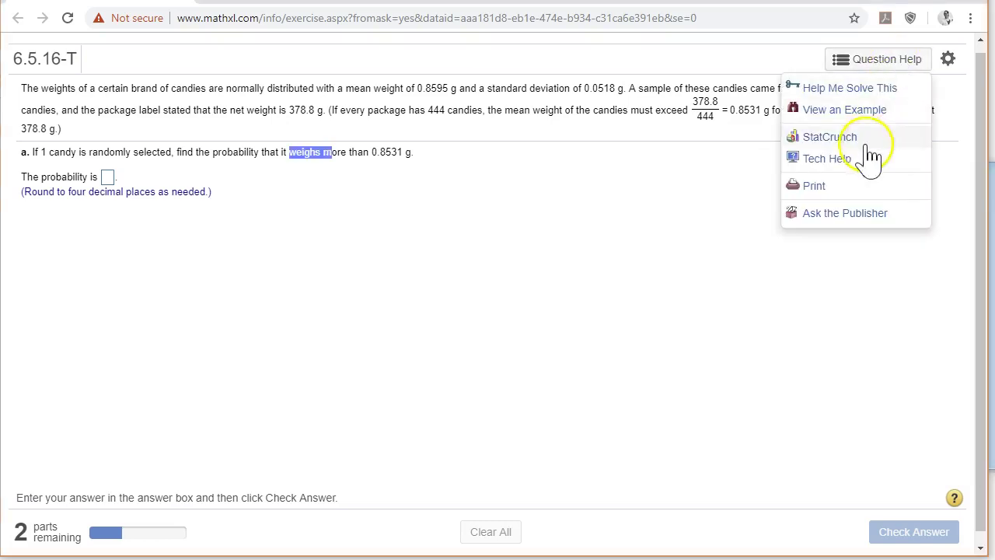
left_click(806, 139)
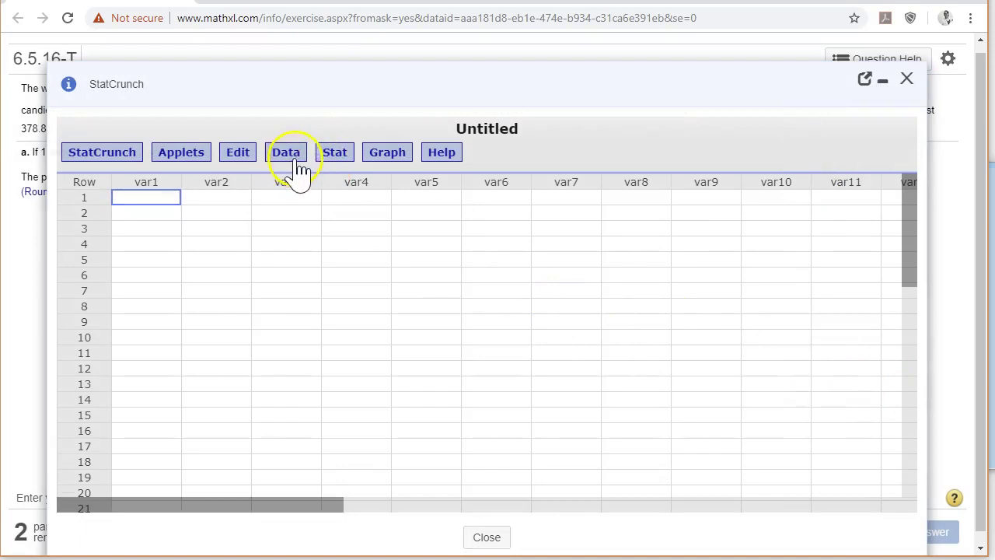
left_click(339, 160)
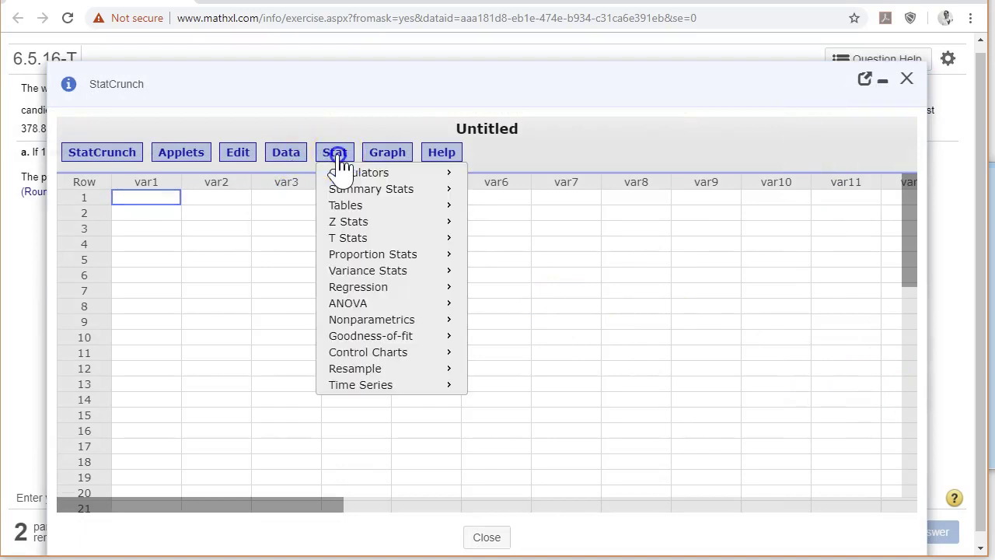
mouse_move(404, 175)
left_click(485, 182)
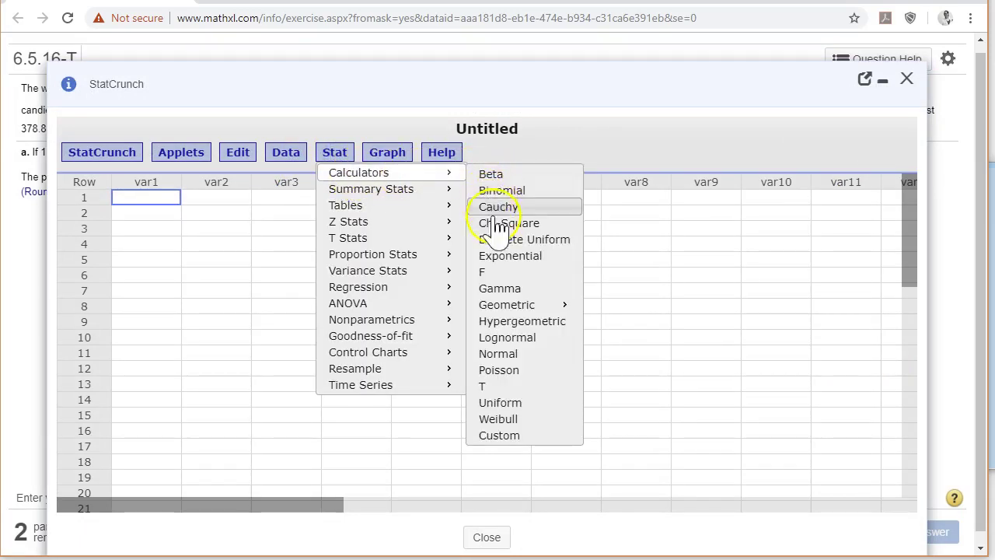
left_click(514, 354)
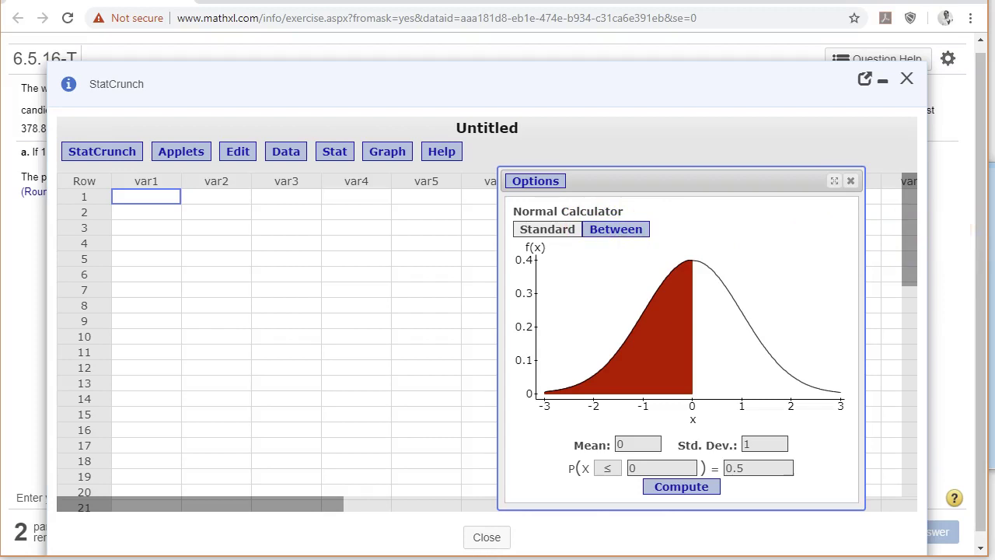
Step: Move the note aside, then enter mean .8595 and standard deviation .0518 in the calculator
key("alt+Tab")
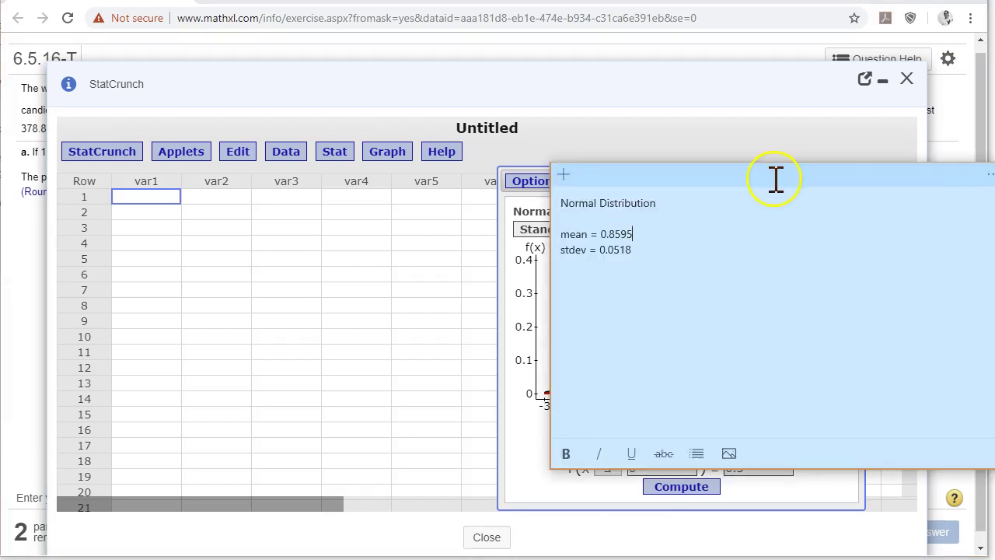
left_click_drag(776, 180, 994, 92)
key("alt+Tab")
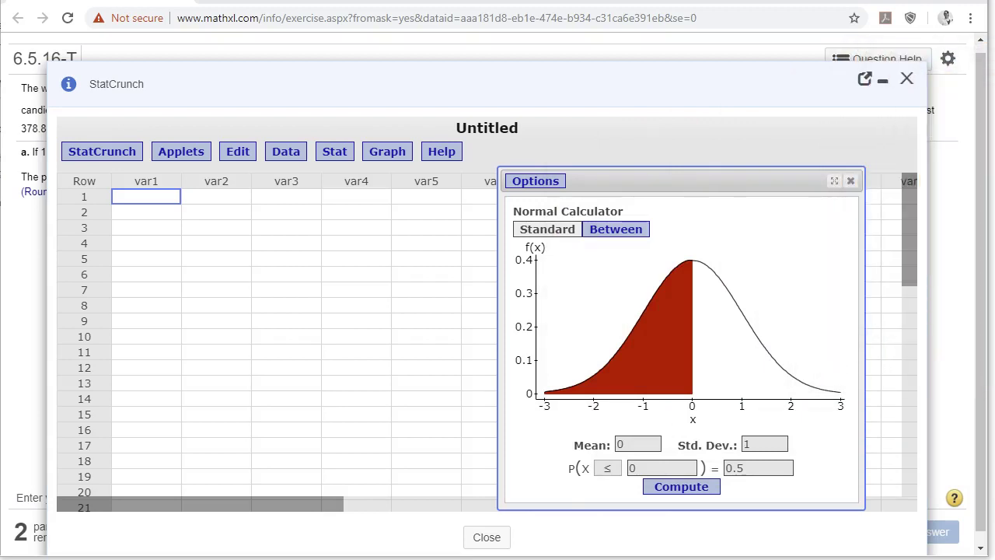
left_click(636, 445)
left_click_drag(636, 444, 598, 446)
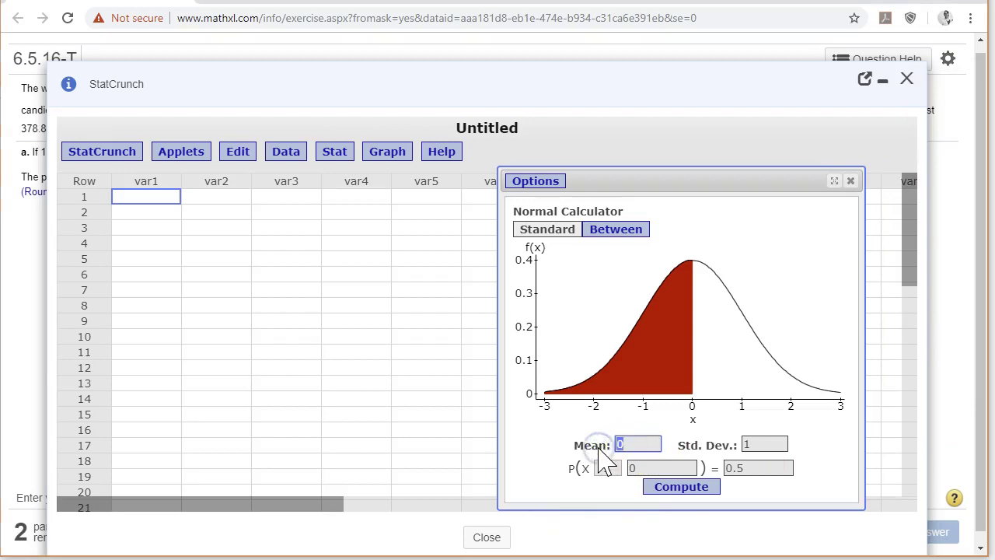
key("BackSpace")
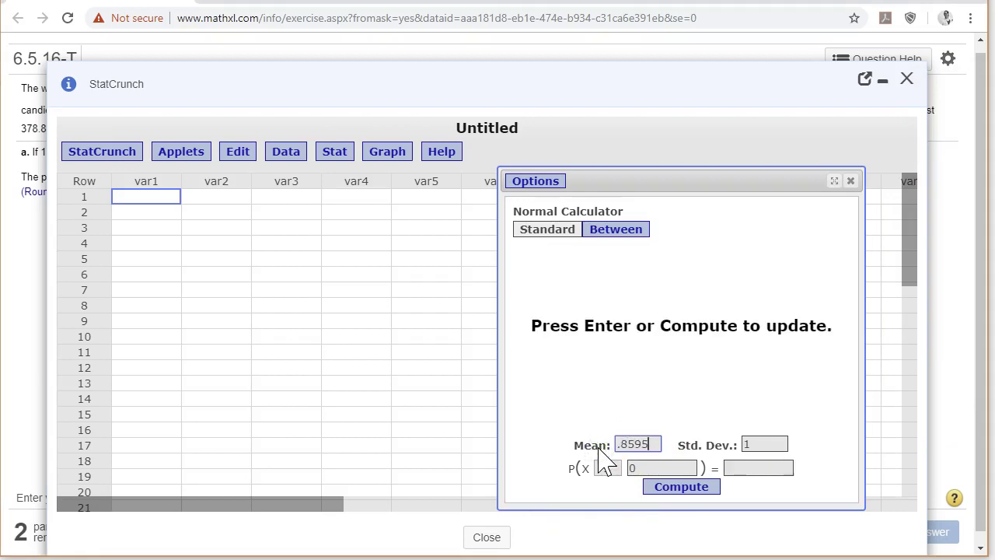
left_click_drag(760, 443, 731, 445)
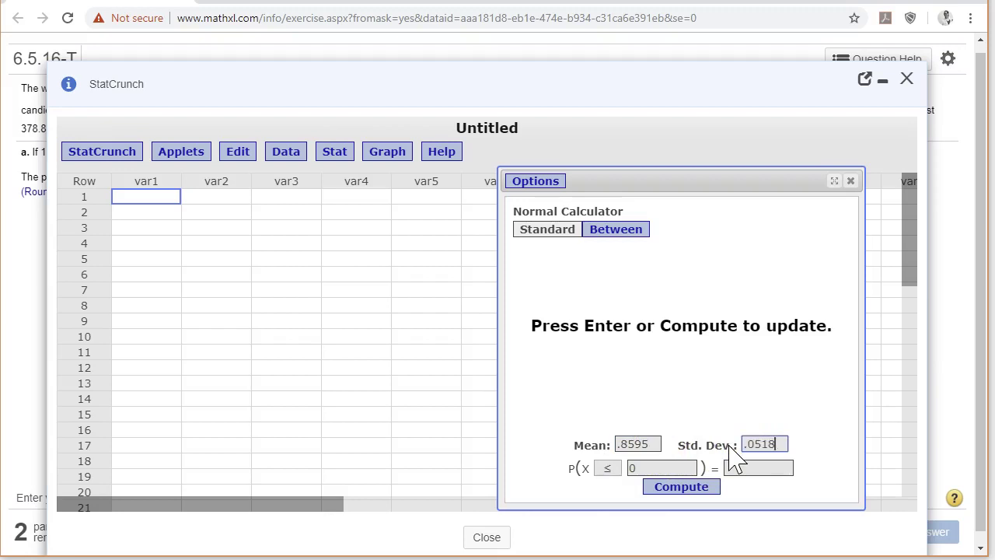
type(".0518")
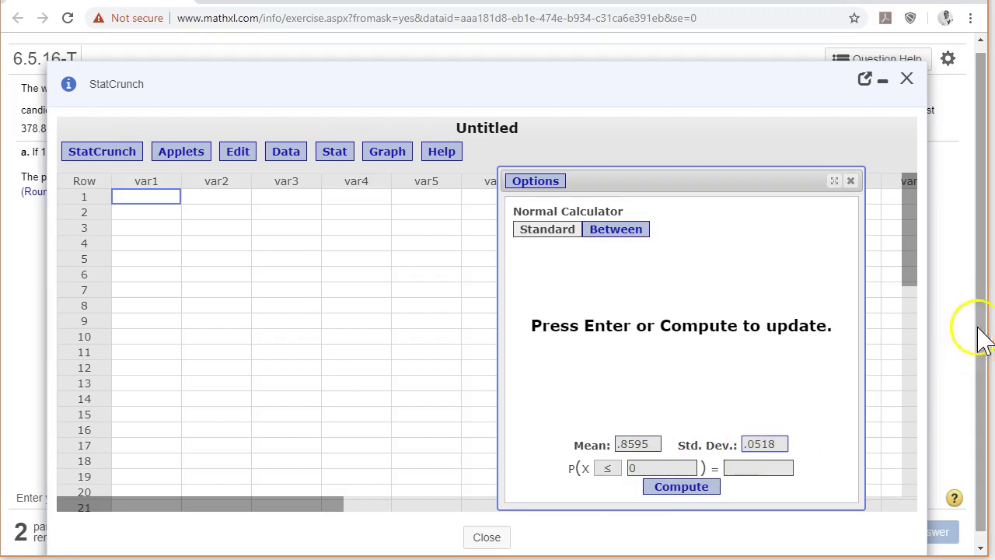
Step: Set the probability direction to ≥ and bring the Normal Distribution note over the calculator
left_click(607, 468)
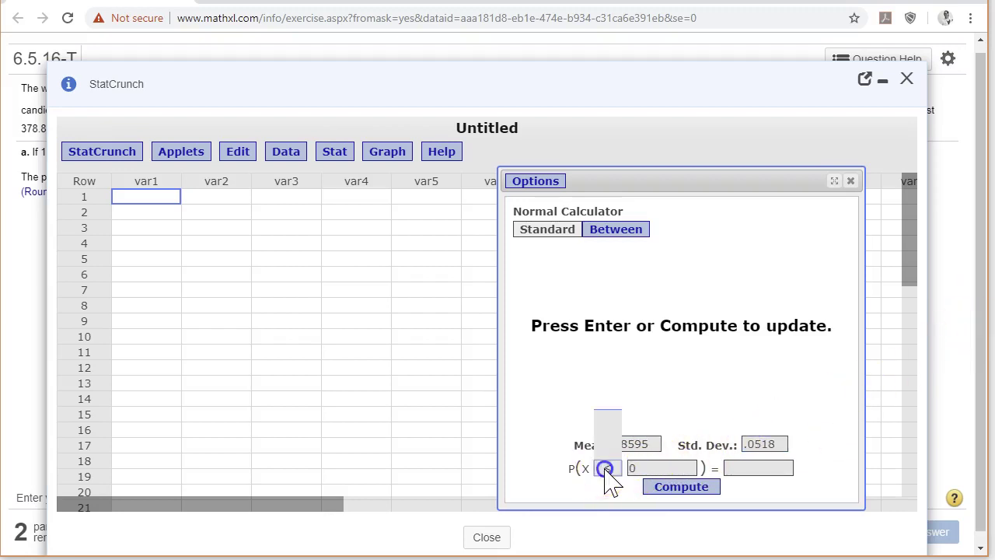
left_click(608, 426)
left_click(607, 469)
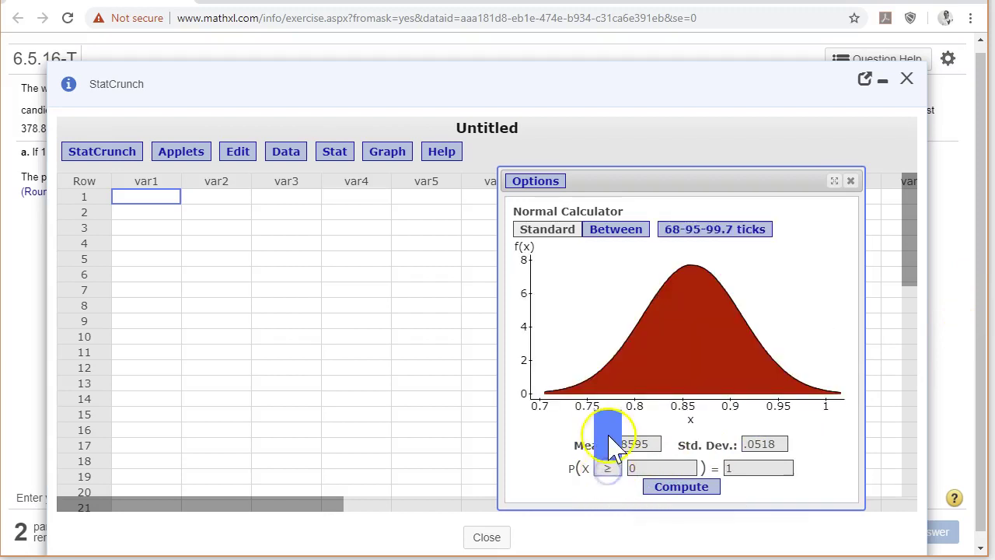
left_click(607, 468)
left_click(607, 469)
left_click(608, 470)
left_click(607, 468)
left_click(608, 469)
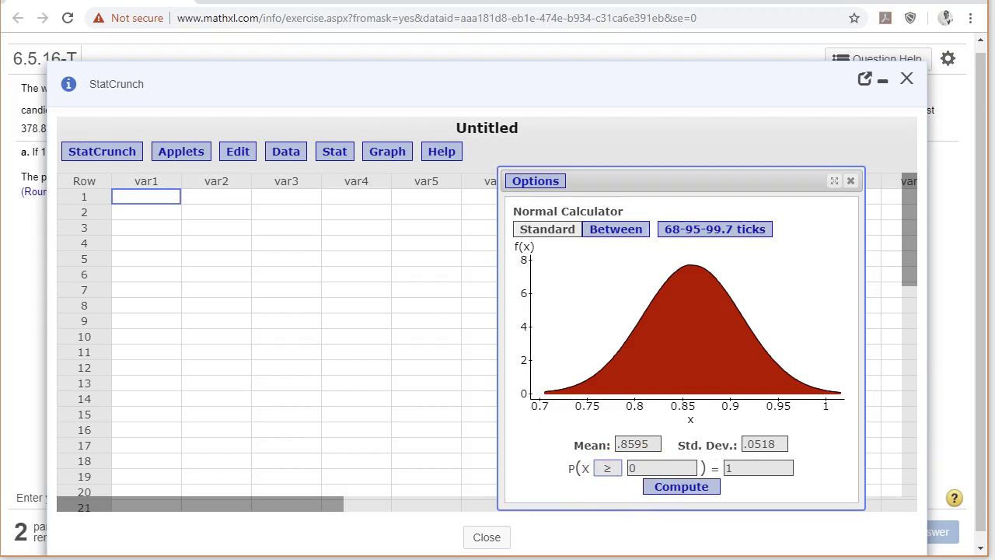
left_click_drag(955, 88, 595, 93)
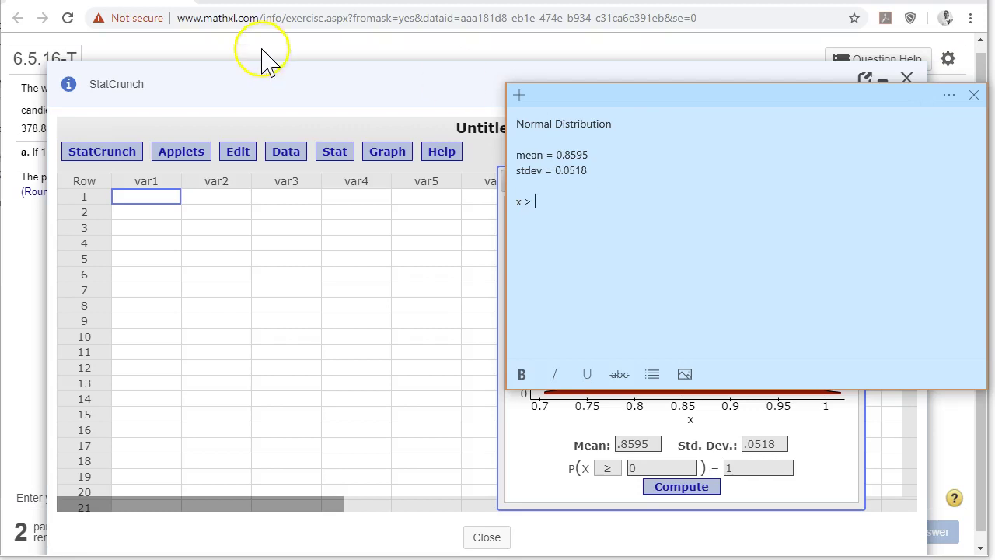
Step: Compute P(X ≥ .8531) = 0.54916505 and select the result
left_click(233, 66)
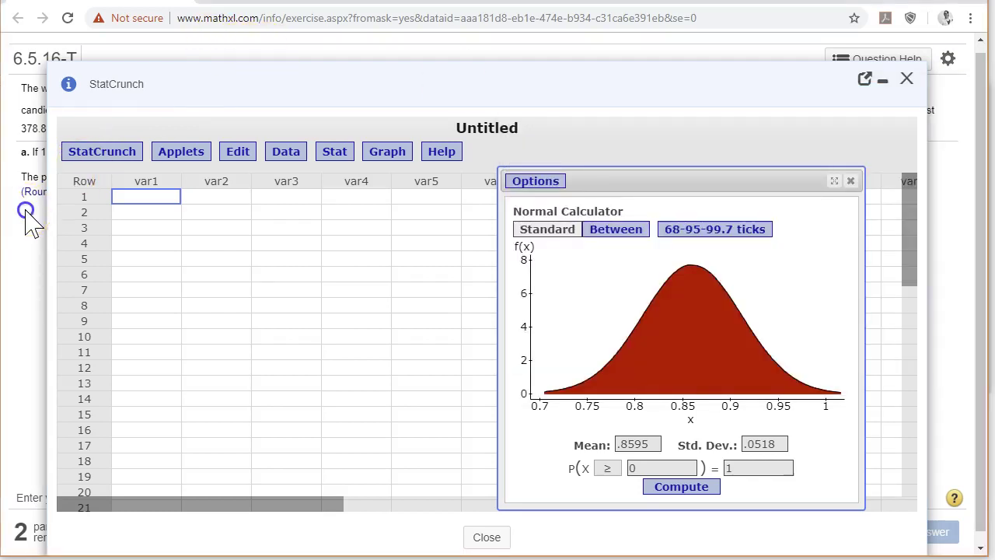
left_click(883, 81)
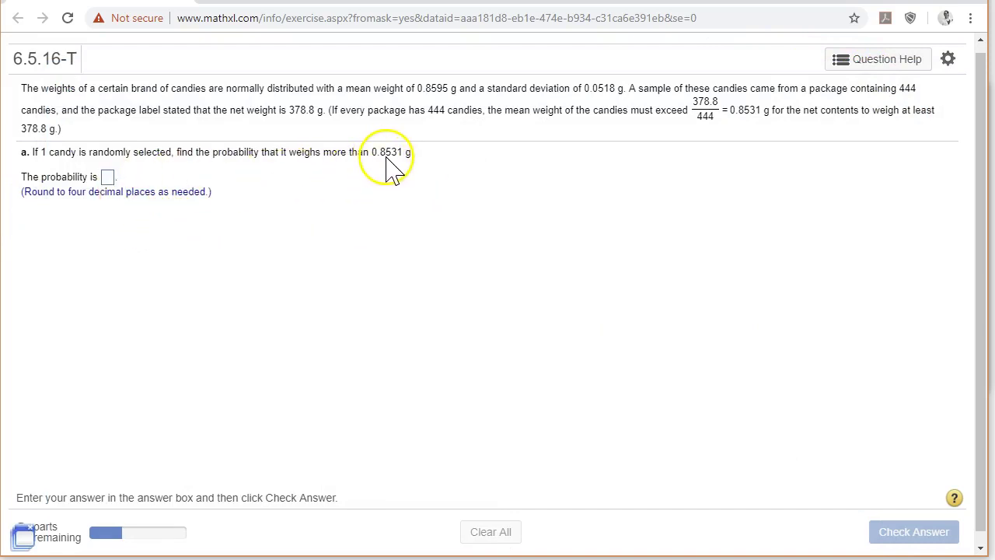
left_click(25, 535)
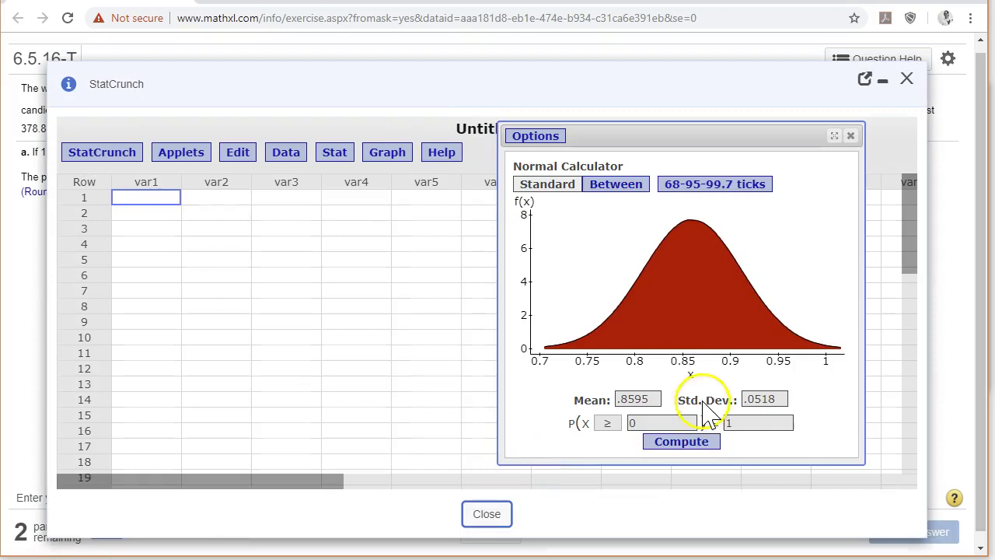
left_click(628, 422)
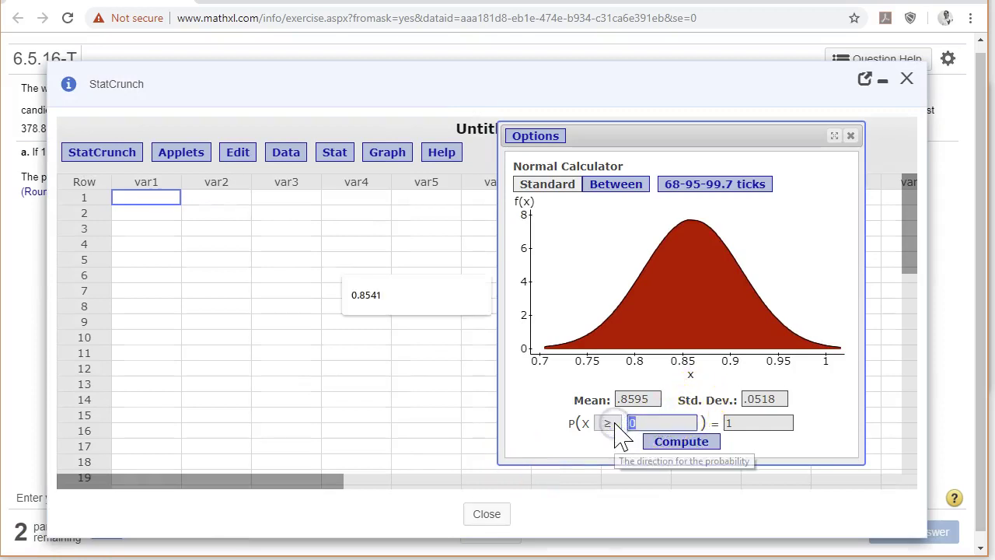
type(".8531")
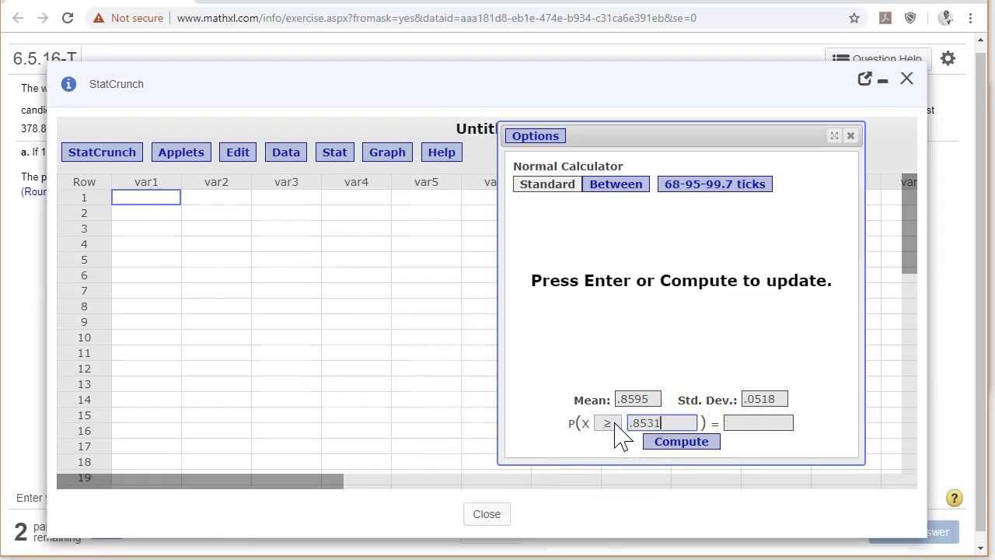
left_click(684, 443)
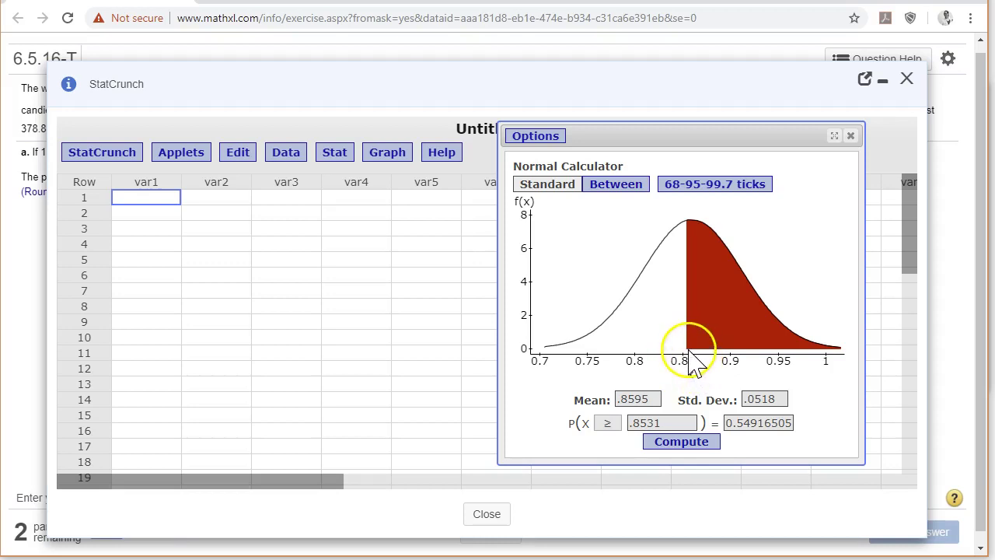
left_click_drag(723, 423, 795, 426)
key("ctrl+c")
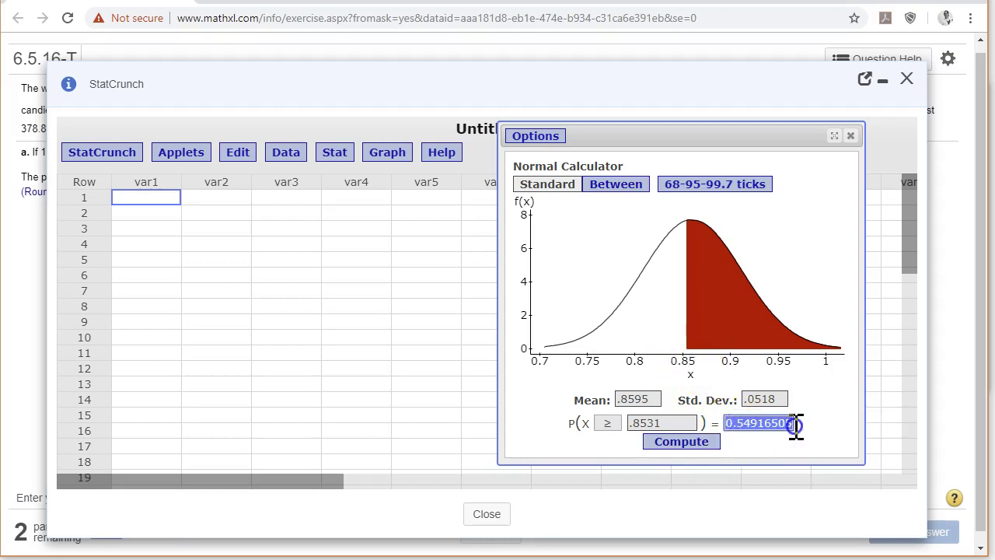
left_click(735, 440)
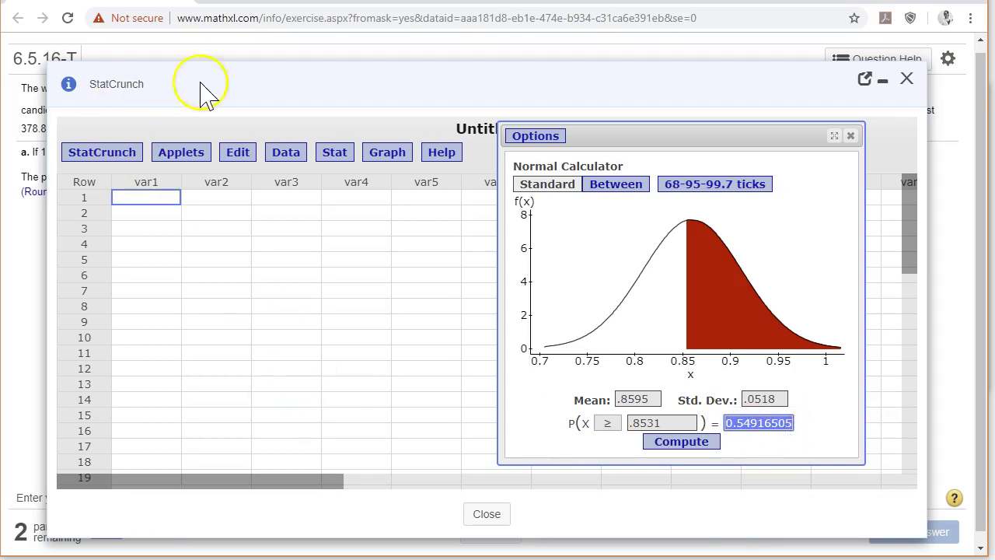
Step: Paste the probability into part a, trim it to 0.5492, and check it as correct
left_click(883, 81)
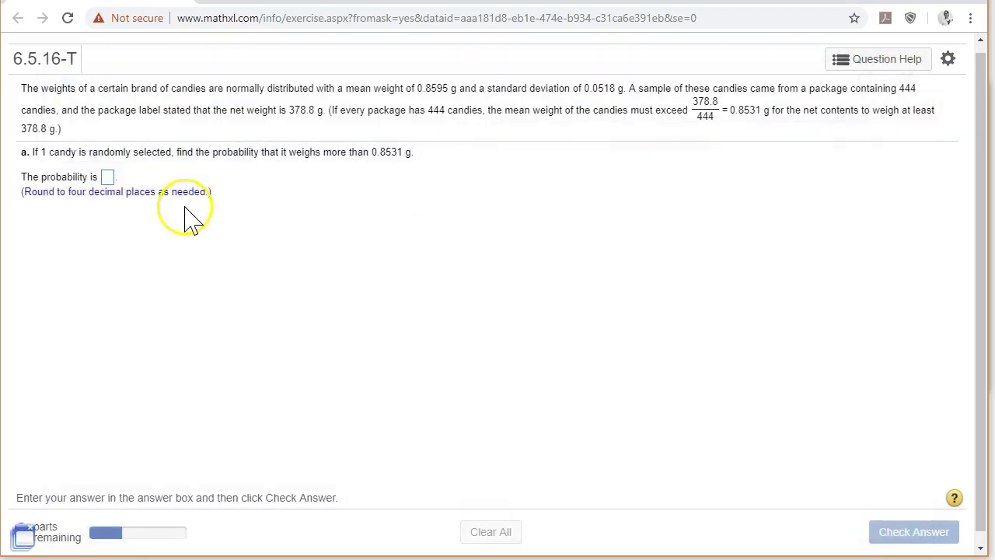
left_click(109, 177)
key("ctrl+v")
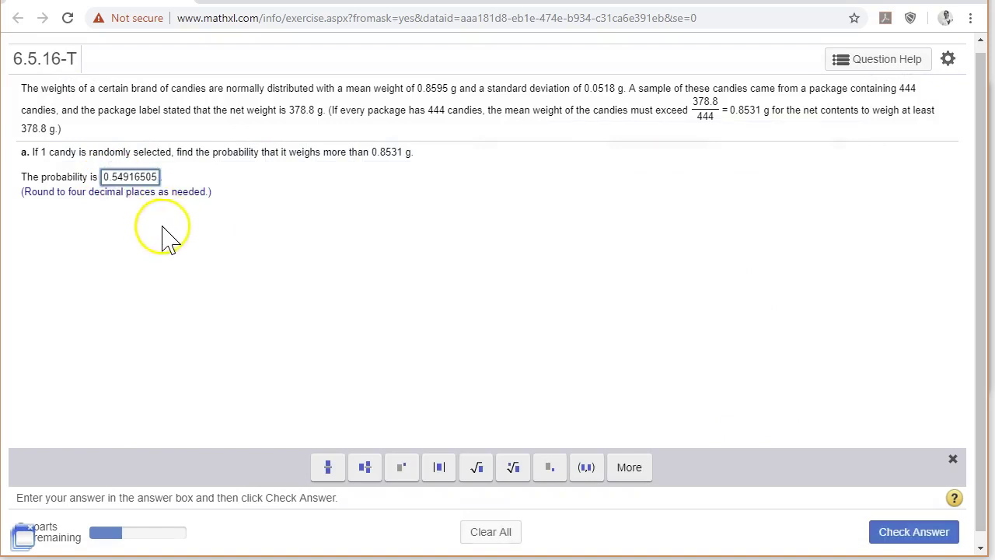
left_click(134, 178)
double_click(151, 178)
left_click(156, 176)
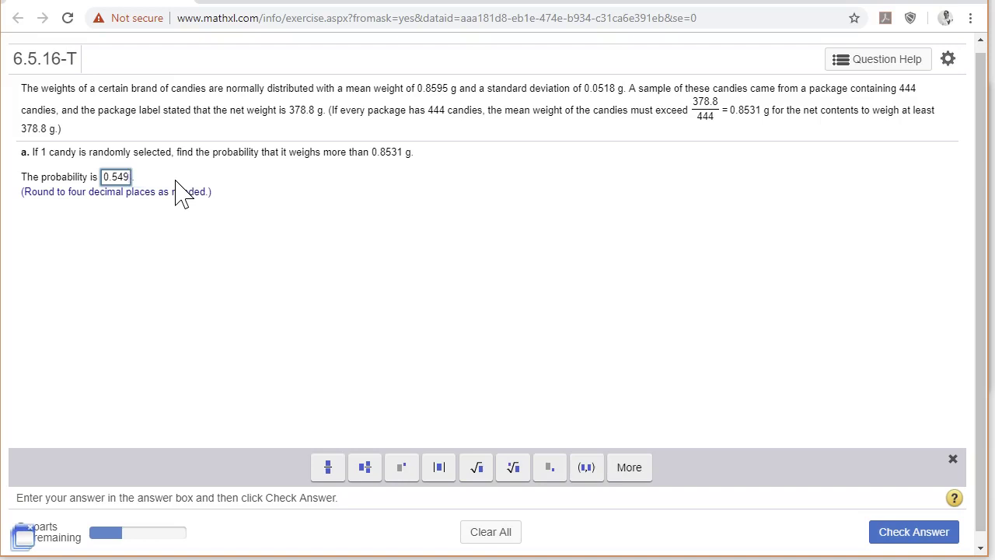
left_click(900, 534)
left_click(487, 321)
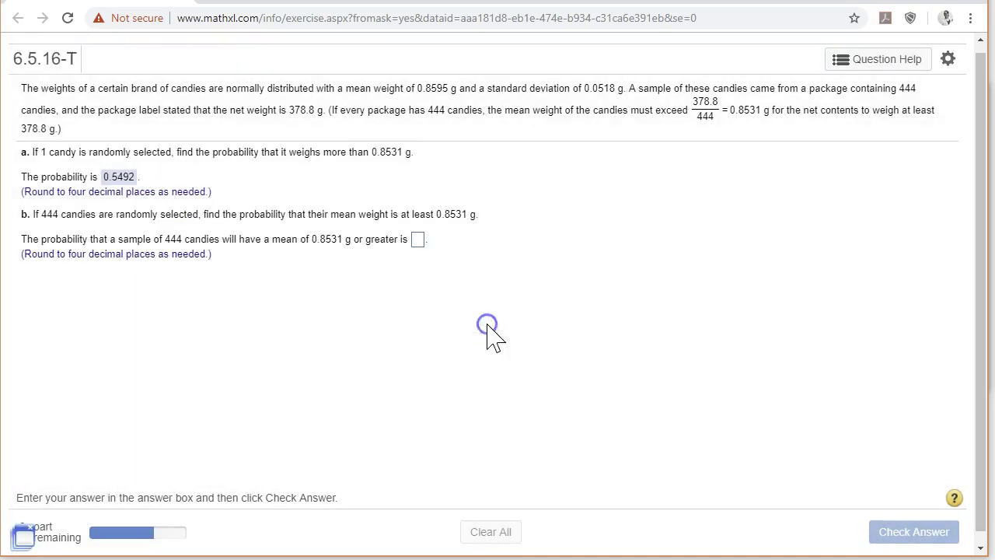
Step: Highlight part b's question about the mean of 444 candies
left_click(38, 215)
left_click_drag(38, 215, 484, 221)
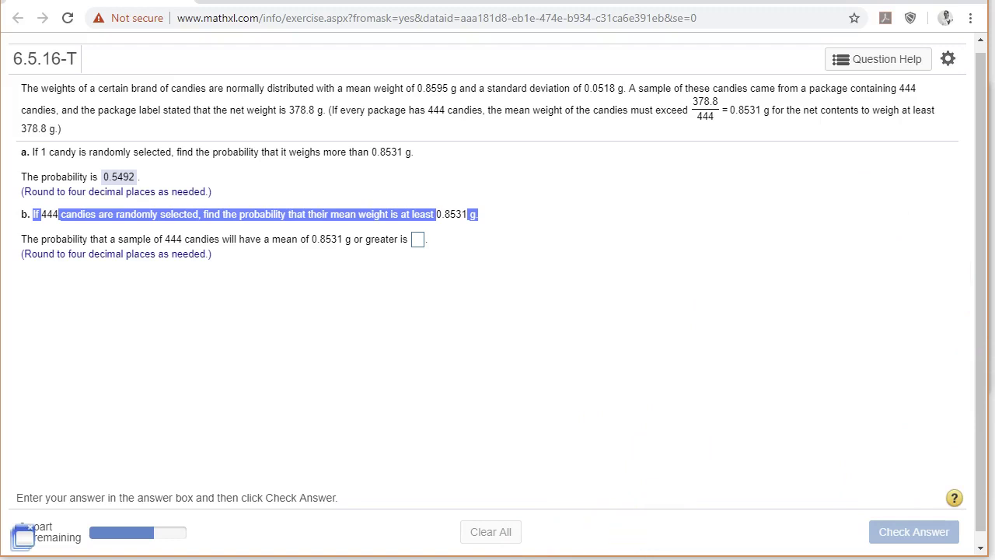
Step: Add 'mean of means = 0.8595' and 'stdev of means = 0.0518/sqrt(444)' lines to the note
key("alt+Tab")
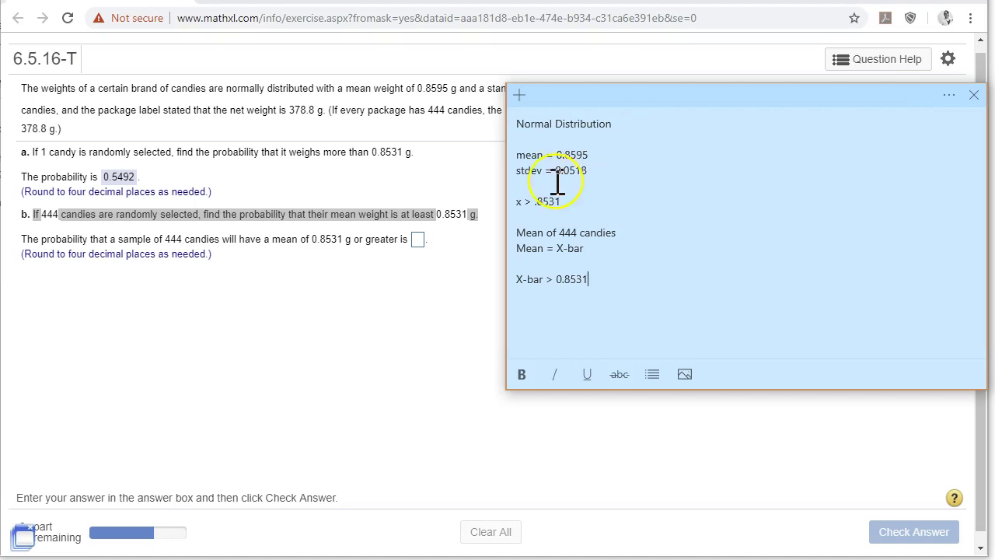
left_click_drag(516, 155, 596, 170)
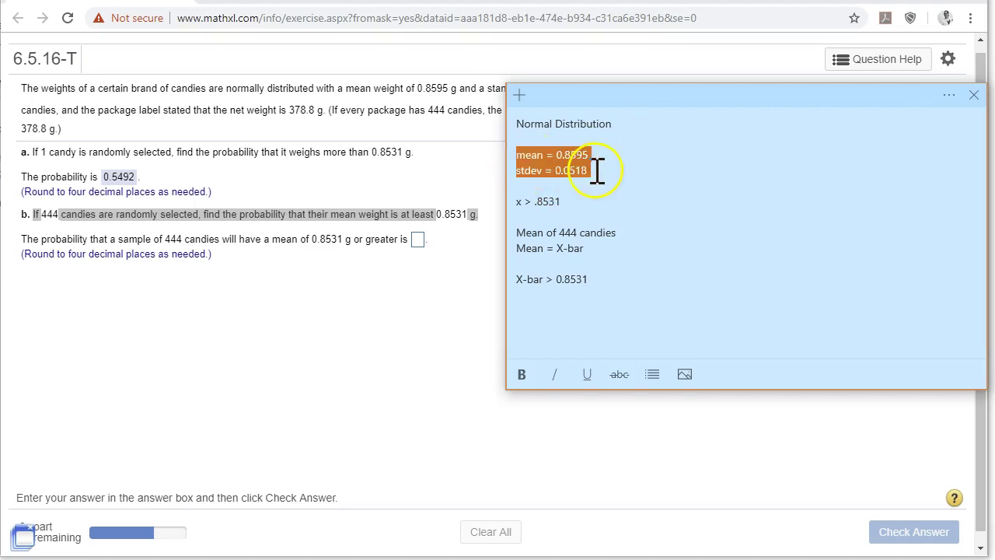
key("ctrl+c")
left_click(544, 264)
key("ctrl+v")
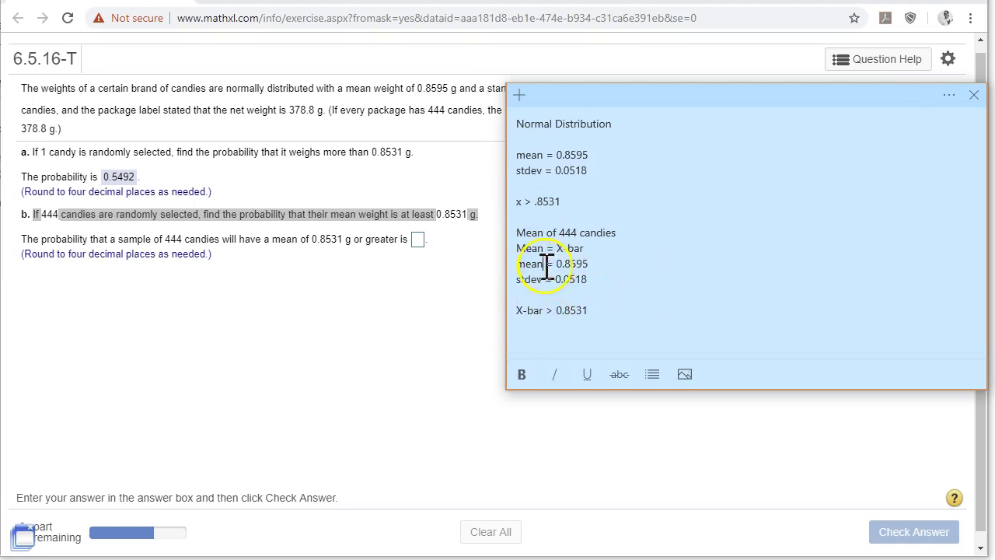
type("of means")
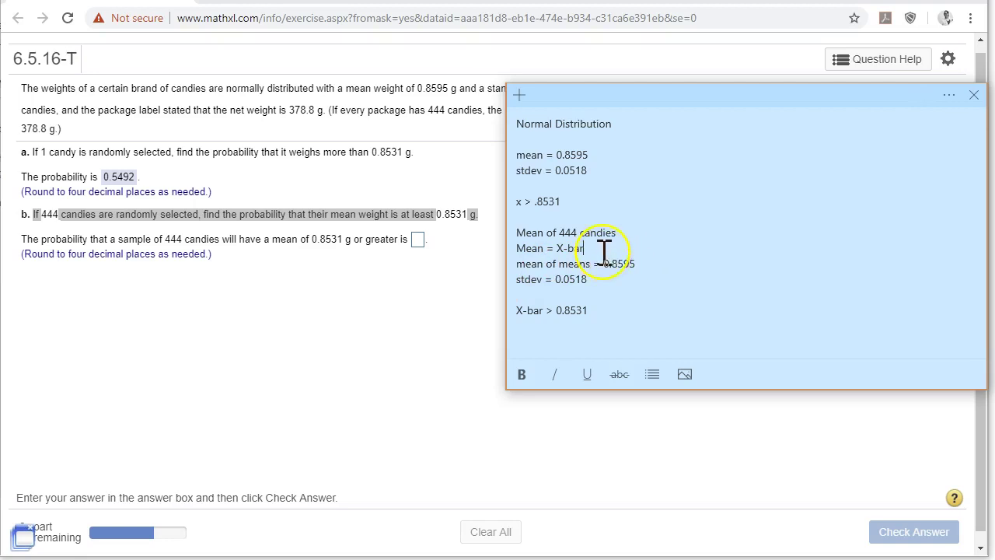
key("Return")
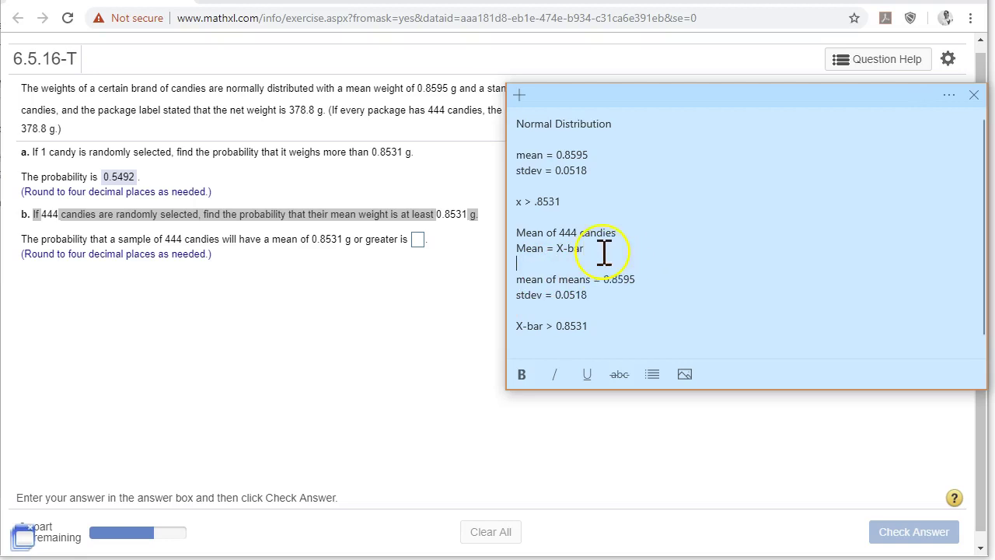
left_click(541, 294)
type("of means")
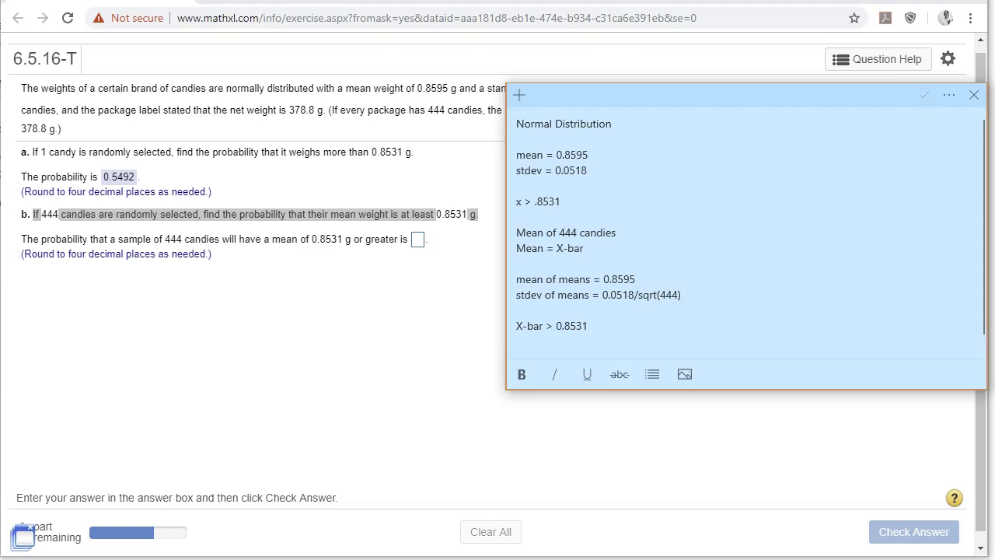
double_click(568, 232)
left_click_drag(604, 279, 692, 296)
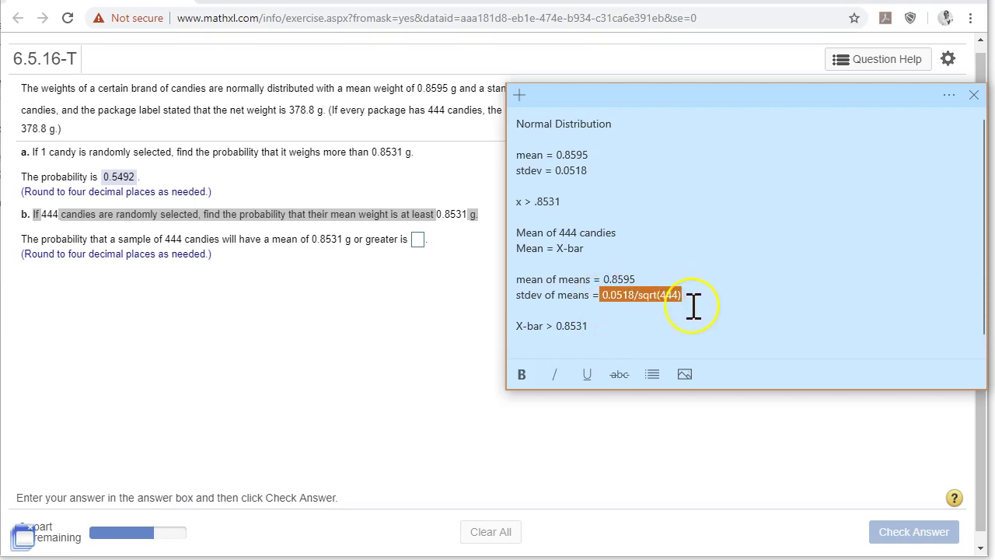
Step: Launch StatCrunch again and open a new Normal calculator
left_click(888, 66)
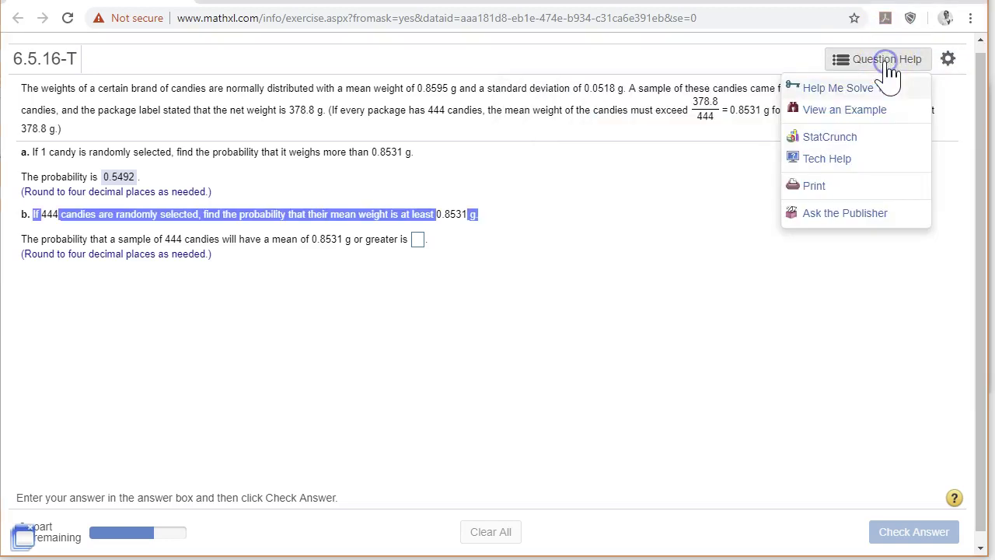
left_click(830, 130)
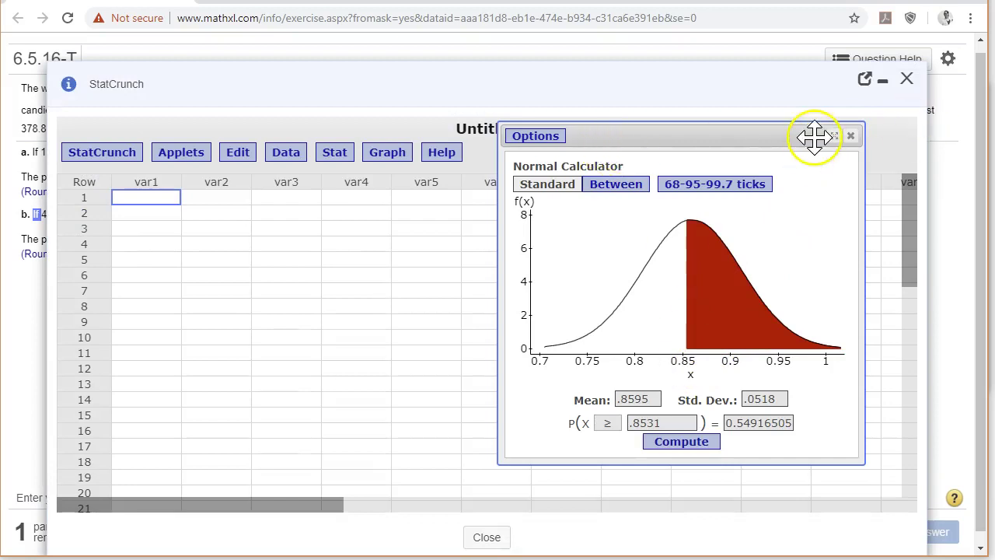
left_click(333, 153)
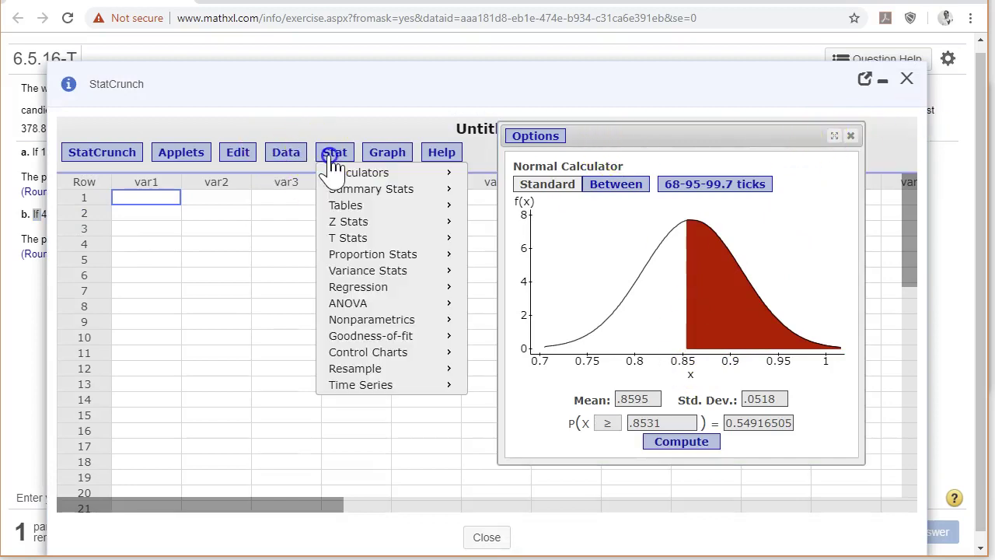
mouse_move(363, 175)
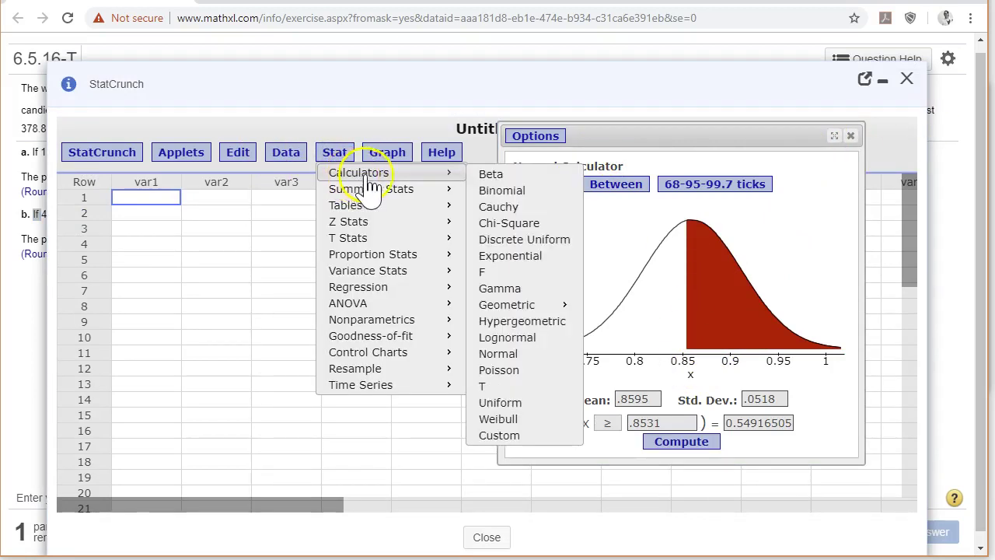
left_click(490, 356)
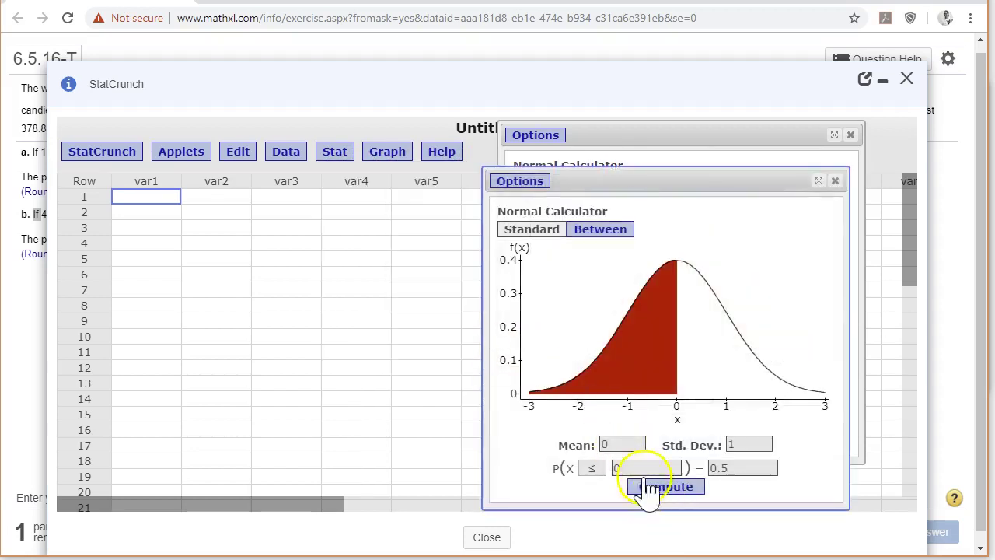
Step: Enter mean .8595, standard deviation 0.0518/sqrt(444), and set the direction to ≥
double_click(622, 444)
type(".8")
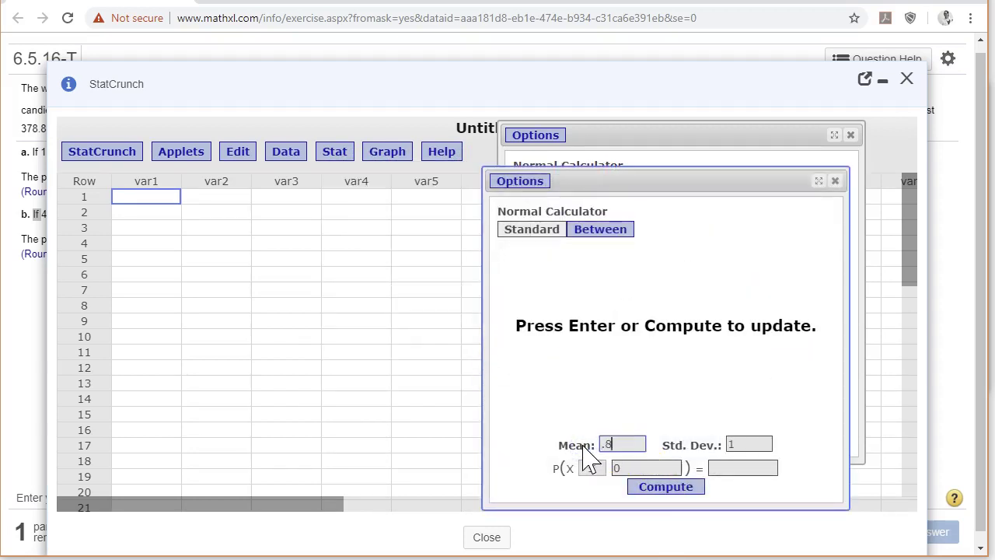
type("595")
double_click(766, 444)
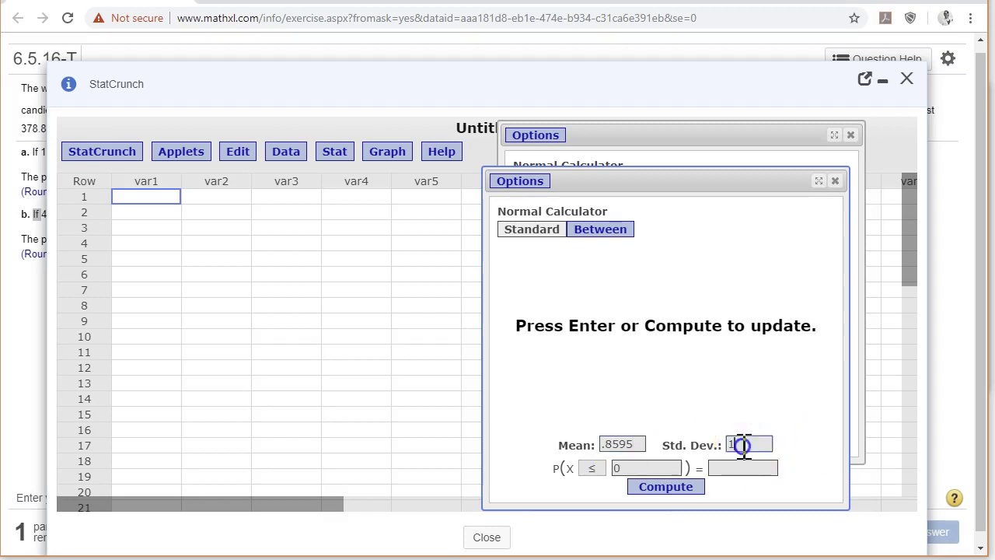
type("0.0518")
left_click_drag(773, 443, 701, 445)
left_click(850, 450)
type("/")
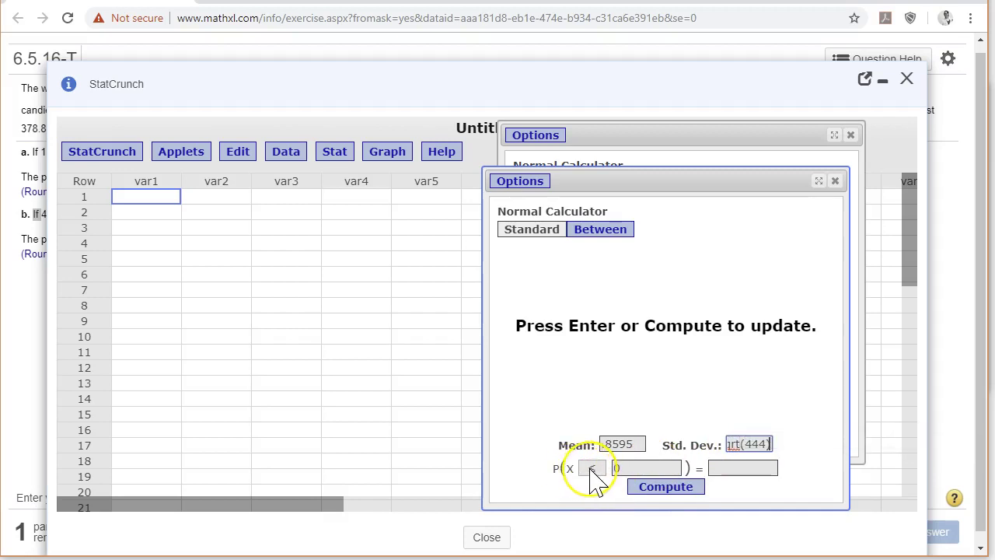
left_click(739, 444)
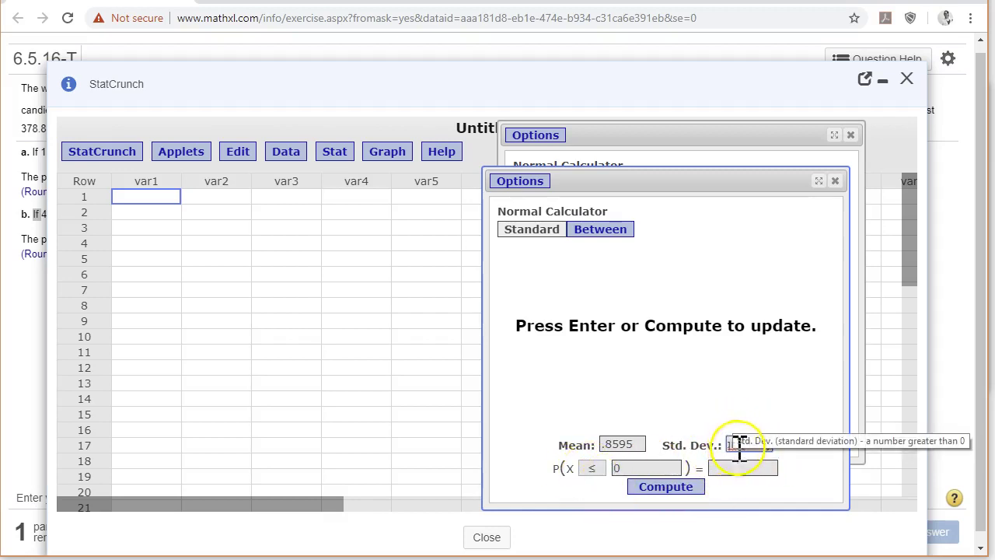
left_click(592, 467)
left_click(589, 424)
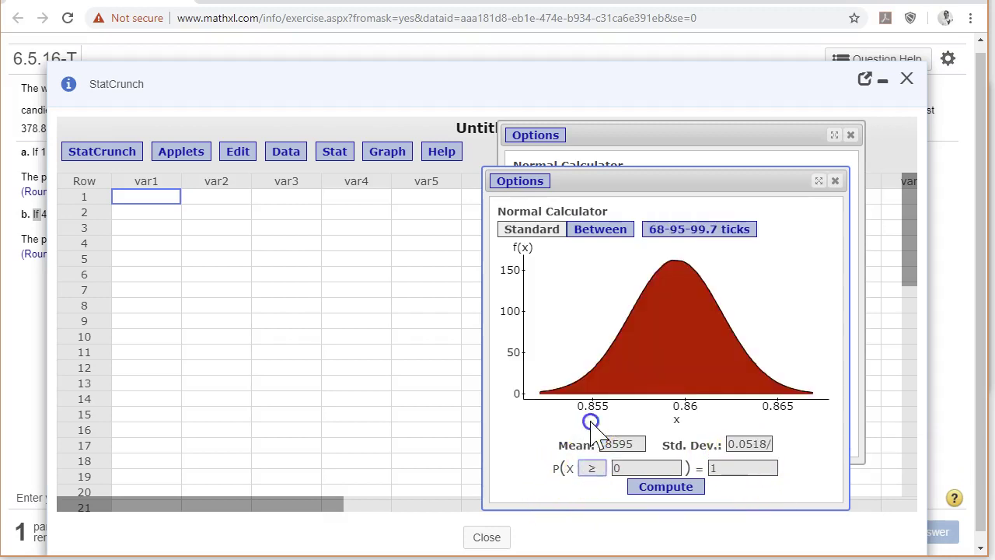
Step: Compute P(X ≥ .8531) = 0.99538485 for the sample mean, then close StatCrunch
left_click(633, 467)
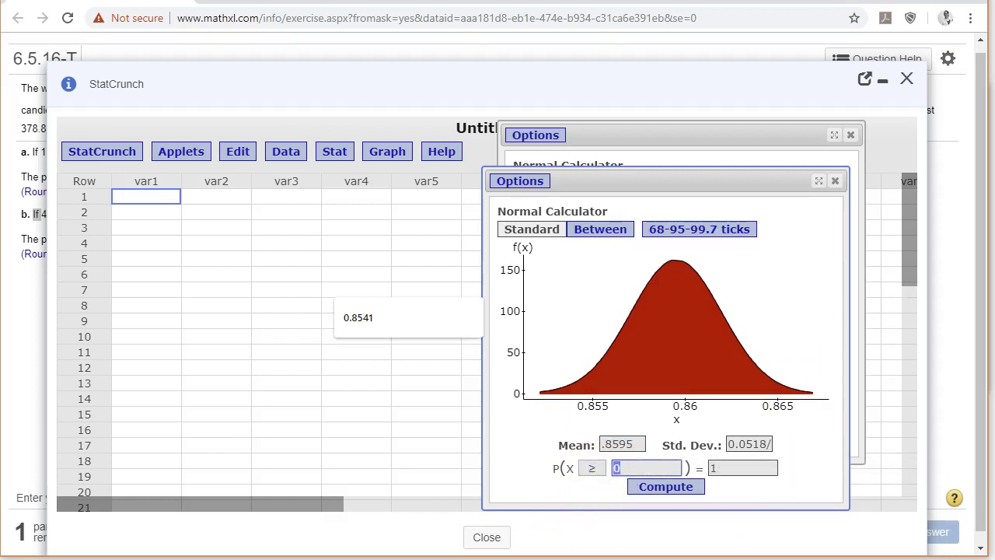
key("alt+Tab")
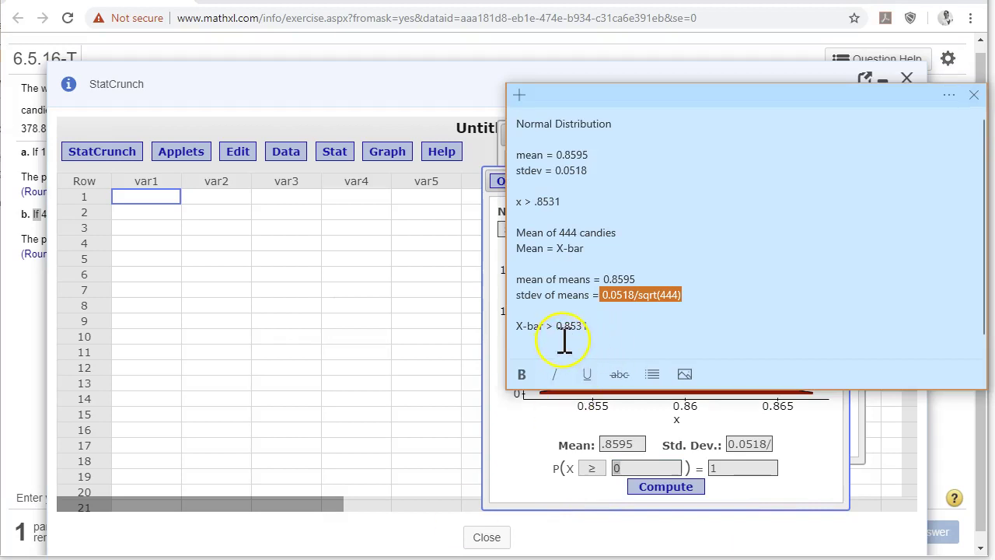
left_click_drag(563, 327, 593, 329)
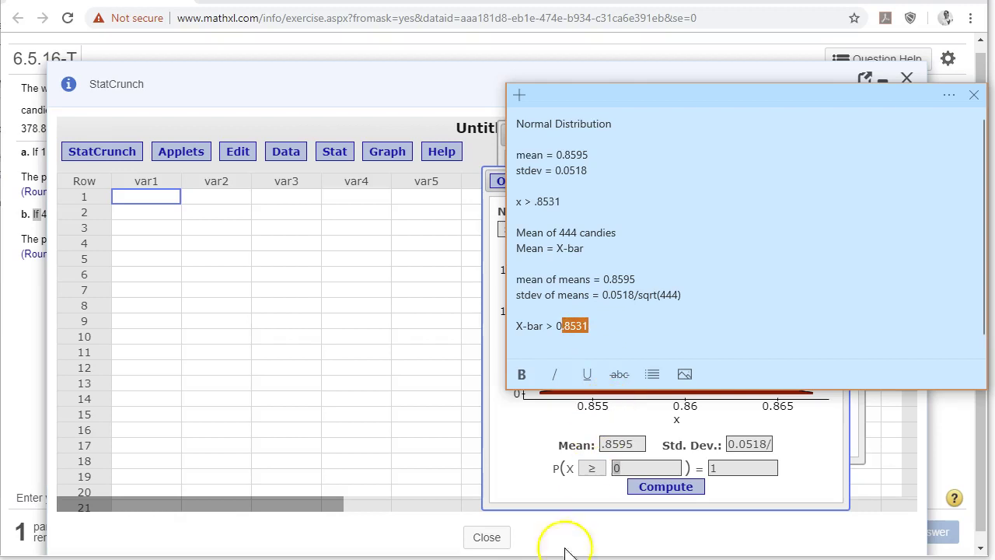
left_click(629, 469)
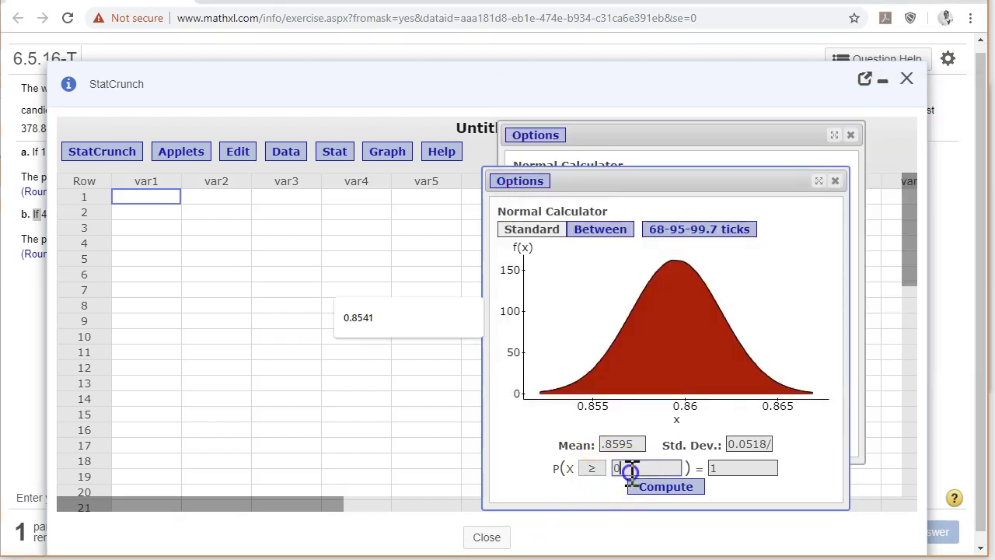
key("ctrl+v")
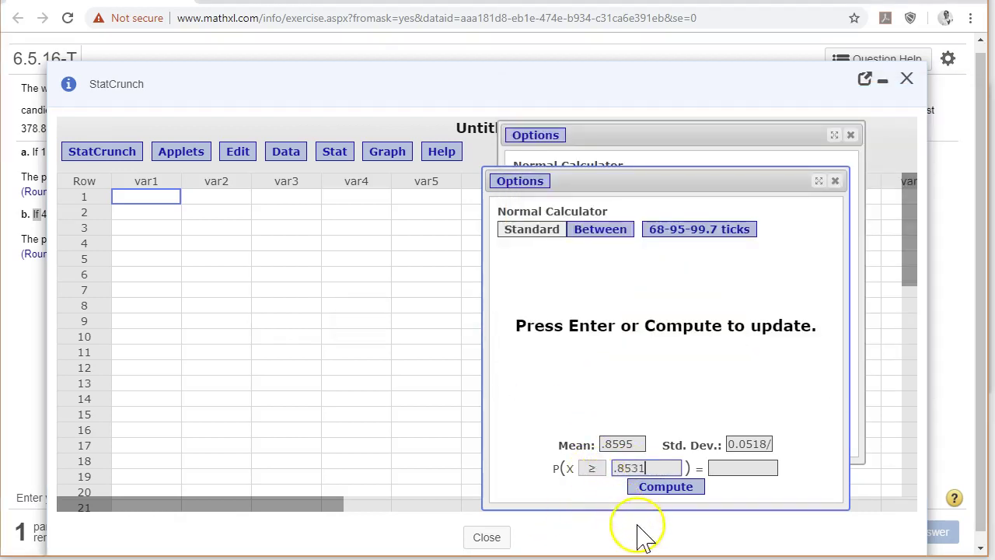
left_click(673, 488)
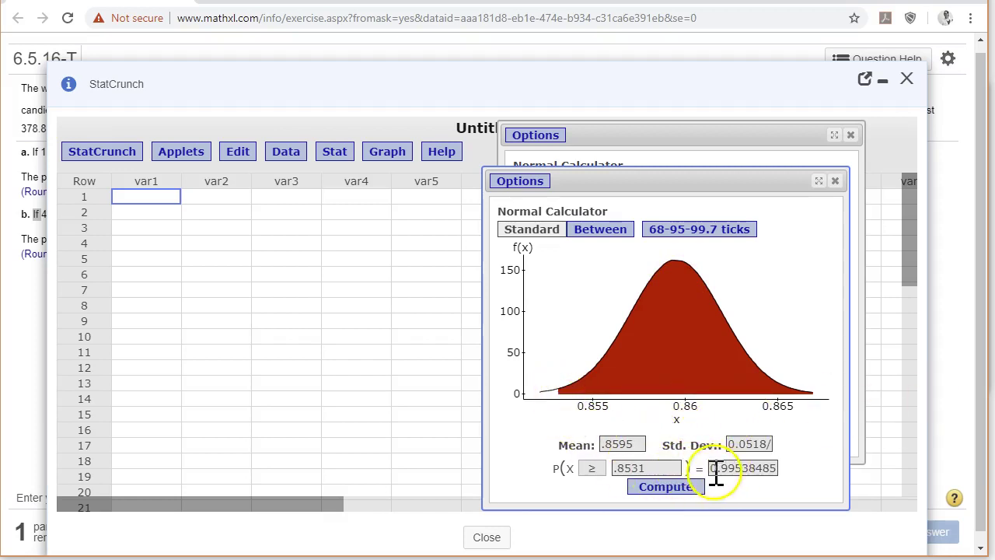
left_click_drag(711, 467, 754, 471)
key("ctrl+c")
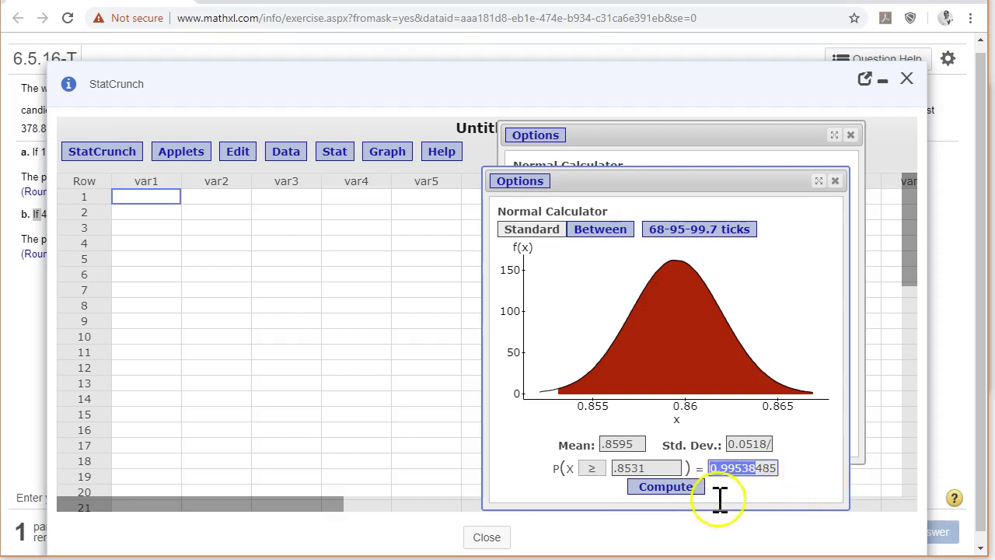
left_click(399, 51)
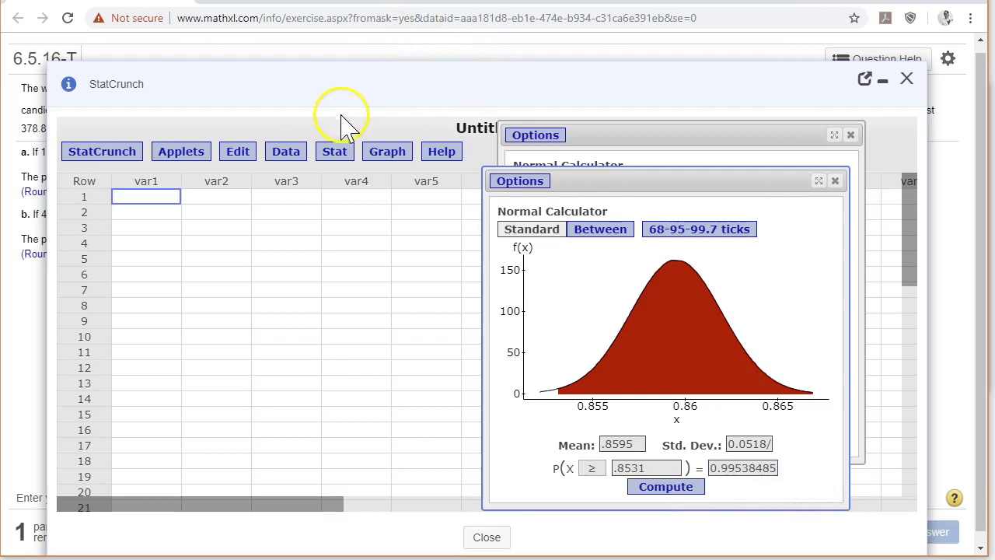
left_click(882, 79)
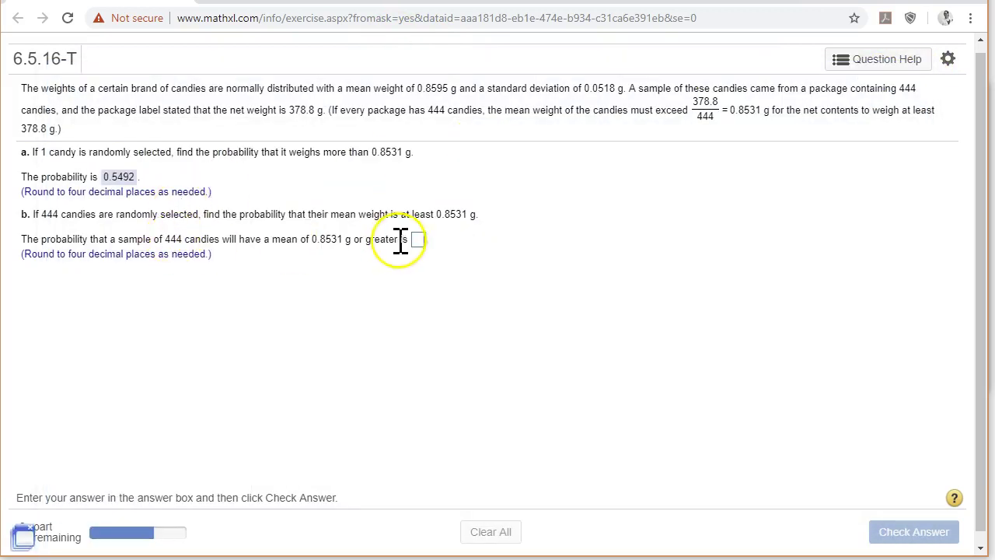
Step: Enter 0.9954 for part b, check it as correct, and dismiss the confirmation
left_click(417, 241)
key("ctrl+v")
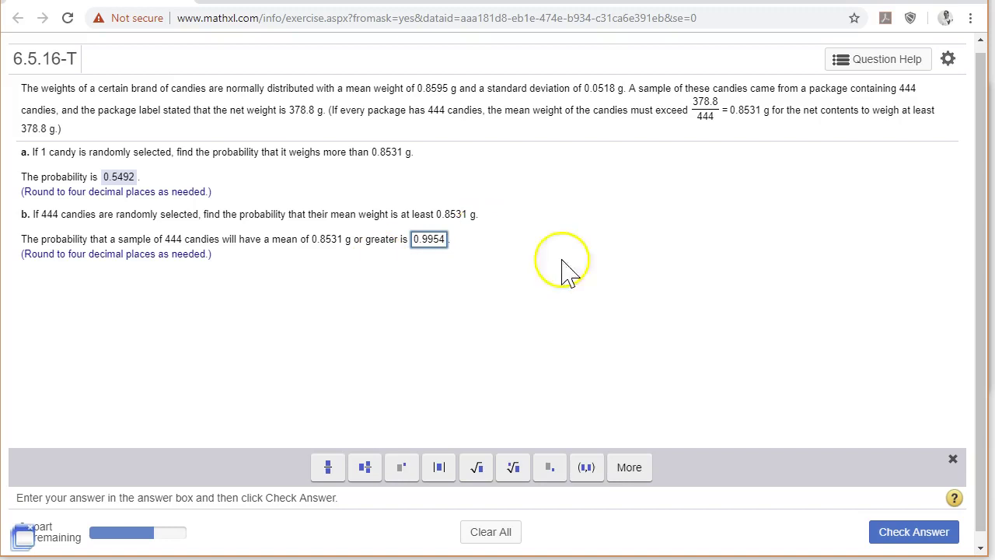
left_click(921, 533)
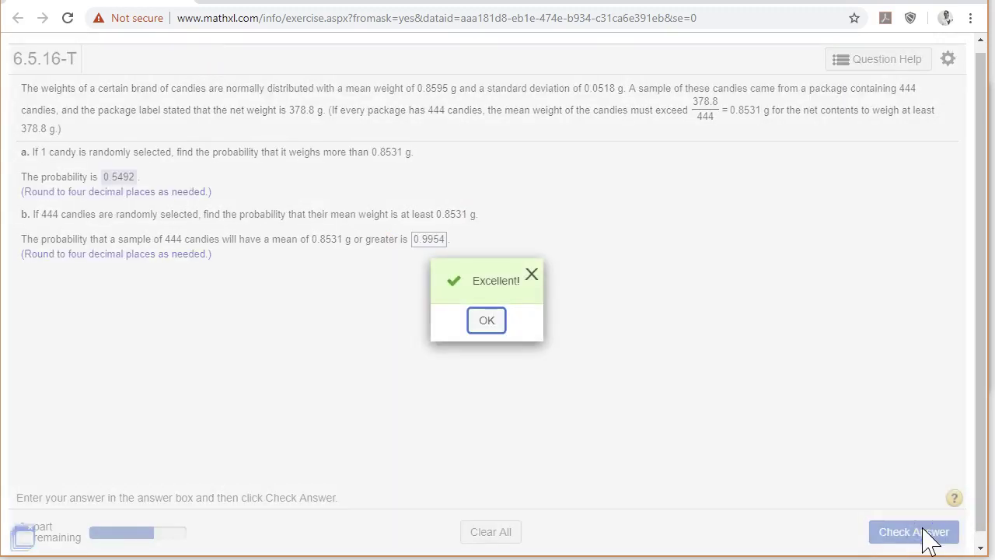
left_click(498, 326)
left_click(138, 176)
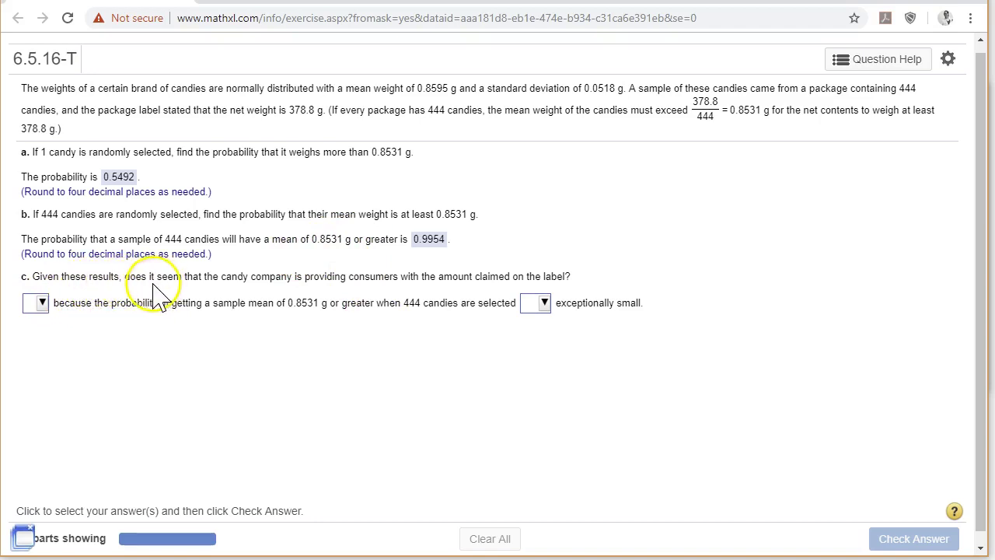
Step: Read the part c question and answer Yes in its first blank
left_click_drag(155, 277, 561, 275)
left_click(573, 278)
left_click(418, 242)
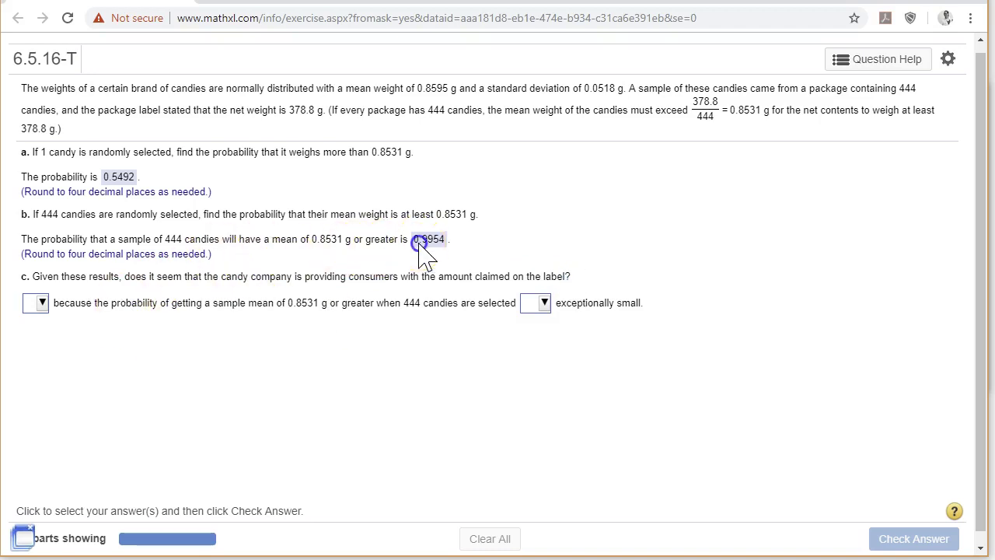
left_click(37, 303)
left_click(48, 340)
left_click(56, 369)
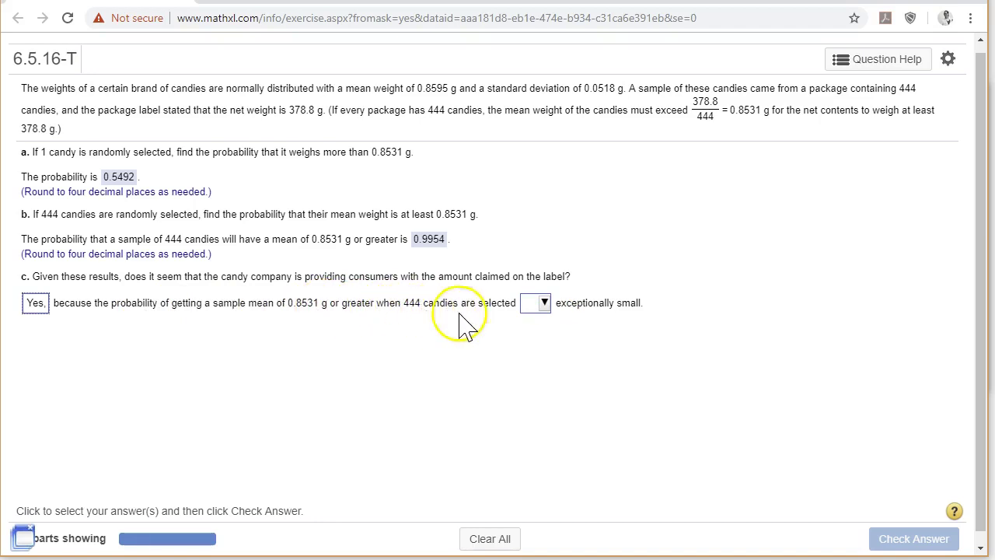
Step: Select 'is not' in the second blank and check the part c answer
left_click(545, 305)
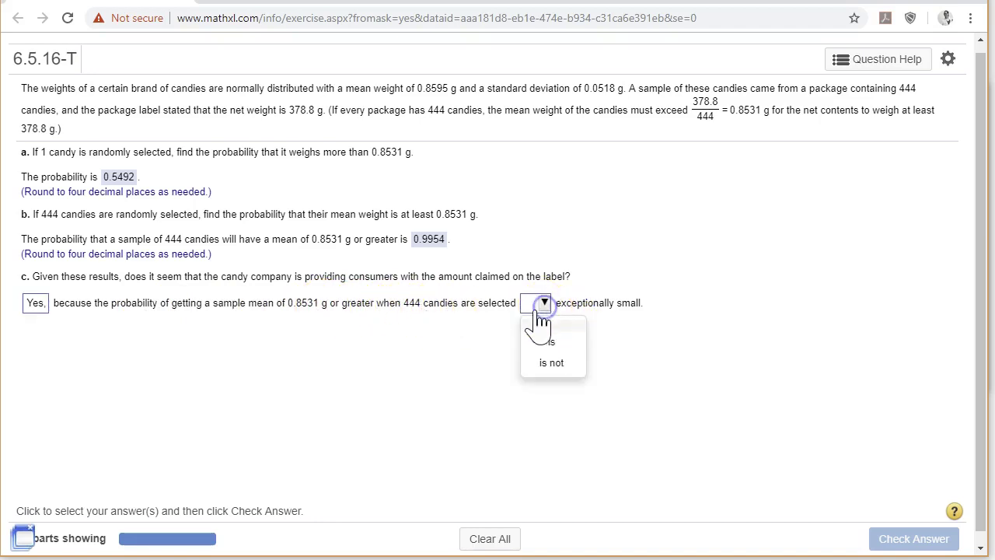
left_click(553, 363)
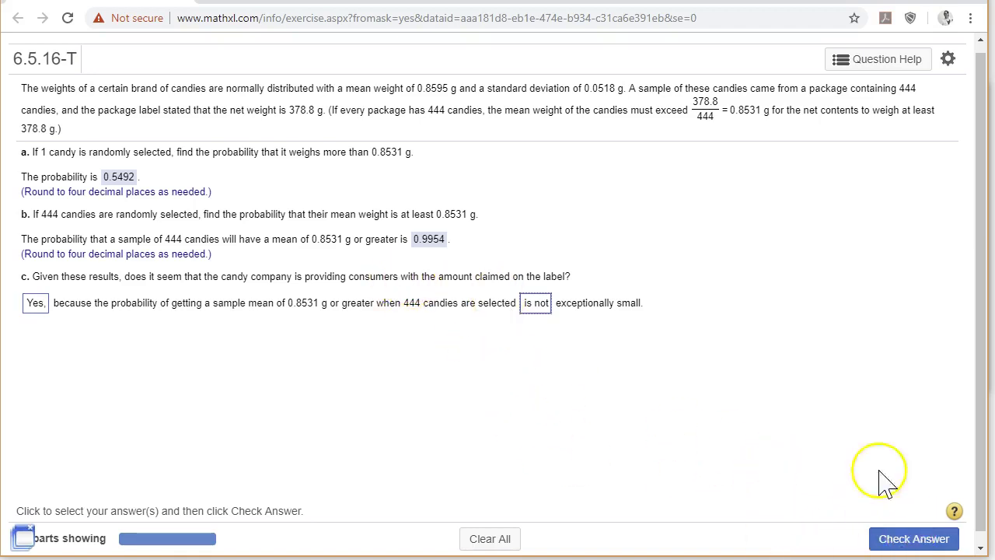
left_click(886, 541)
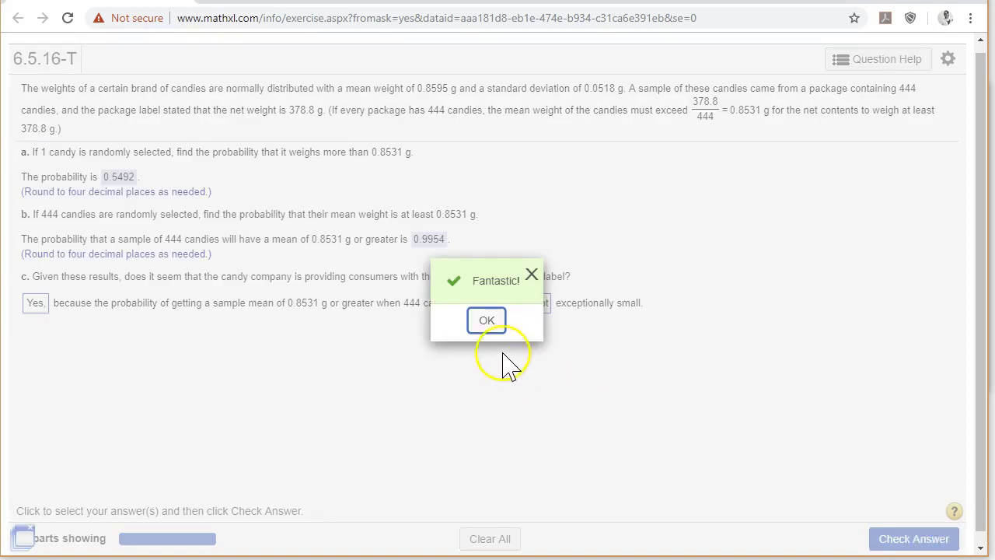